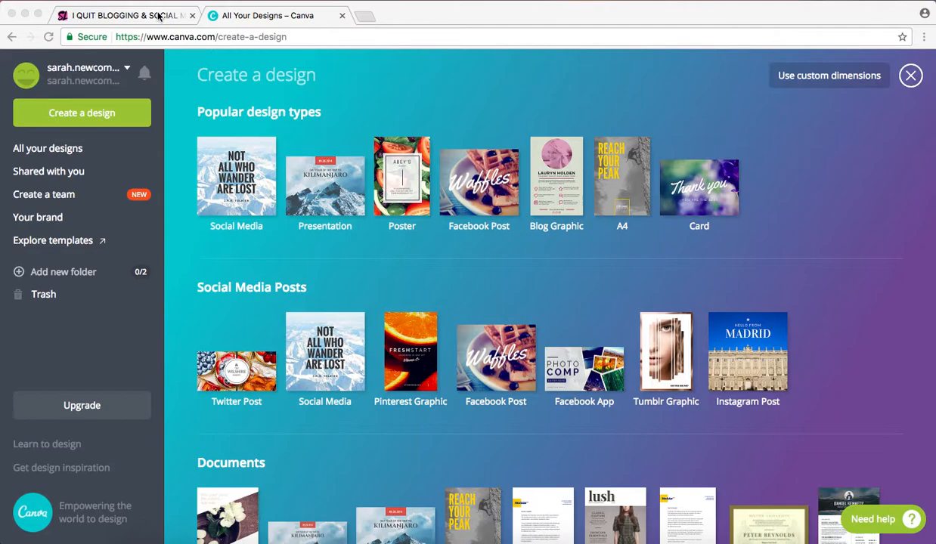
- Switch to the blog post "I Quit Blogging & Social Media" and examine its header, sidebar and in-post graphics
left_click(159, 17)
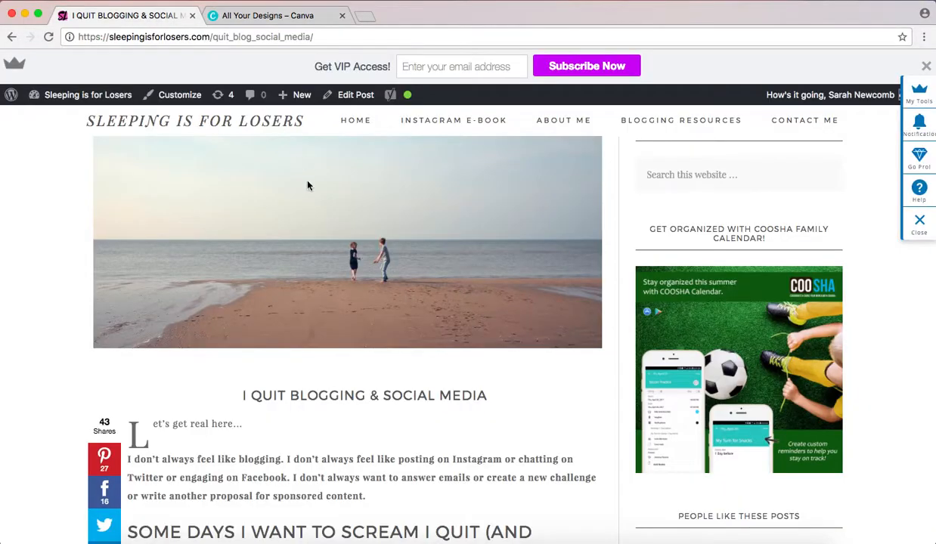
scroll(353, 236, "up", 3)
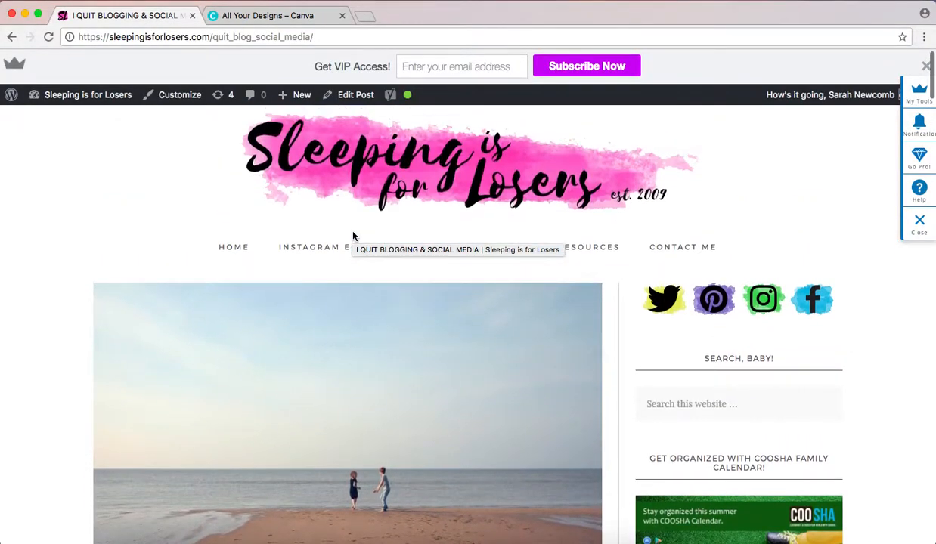
scroll(354, 236, "down", 2)
scroll(353, 236, "down", 8)
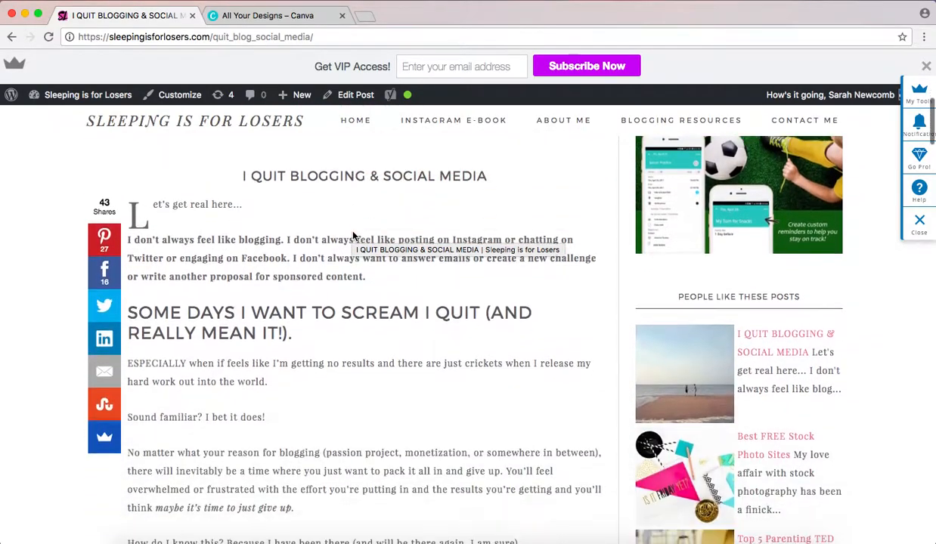
scroll(353, 235, "down", 3)
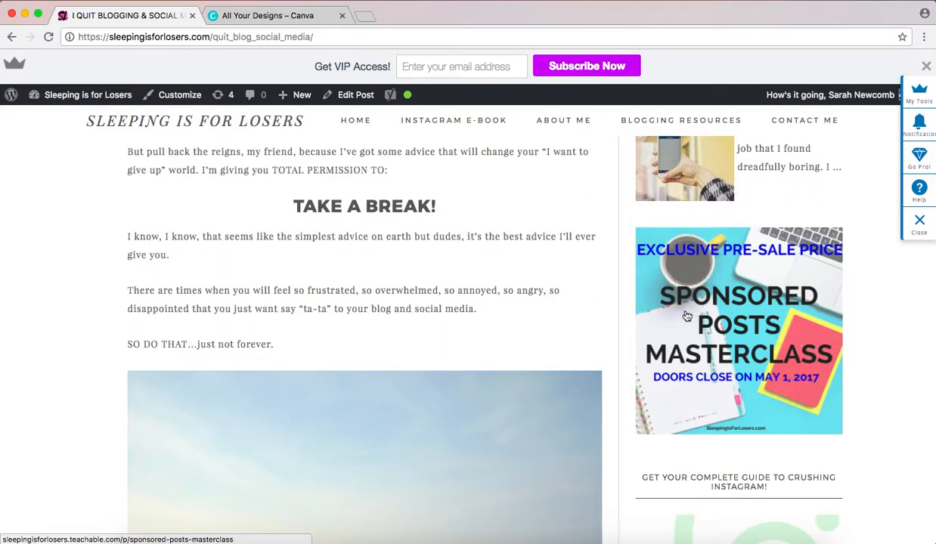
scroll(687, 316, "down", 3)
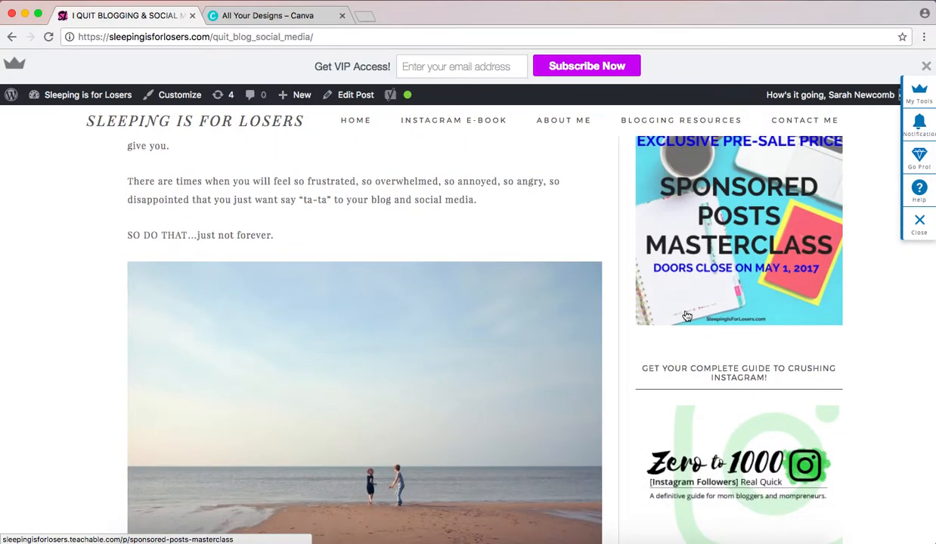
scroll(686, 316, "down", 3)
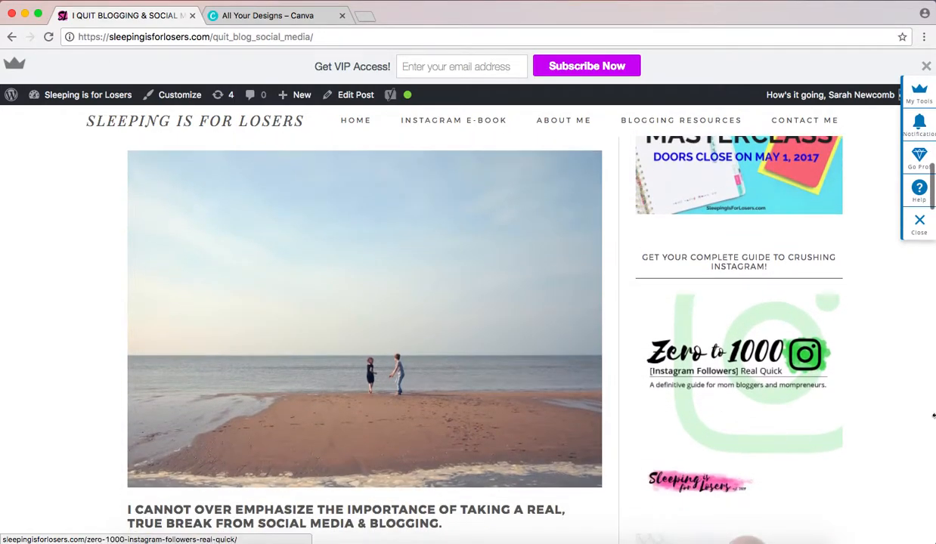
scroll(759, 401, "down", 9)
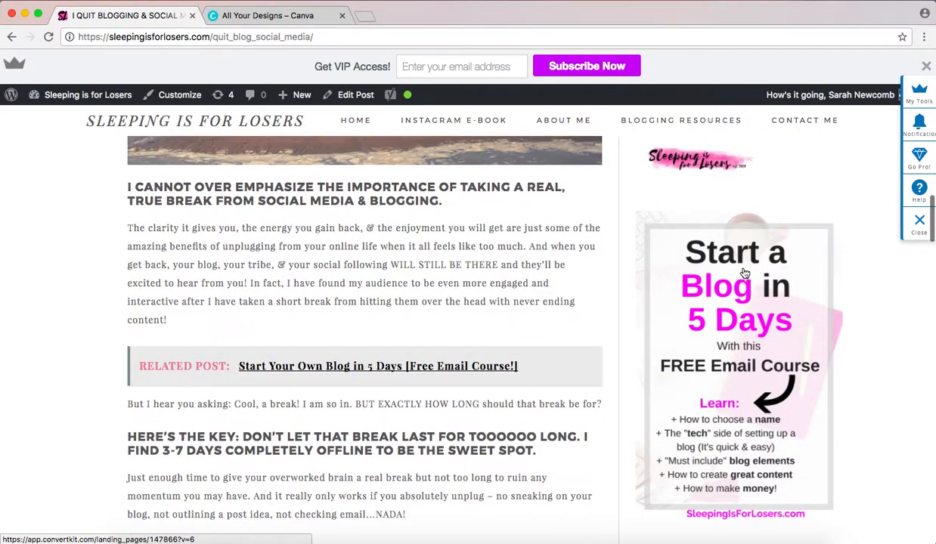
scroll(576, 356, "down", 12)
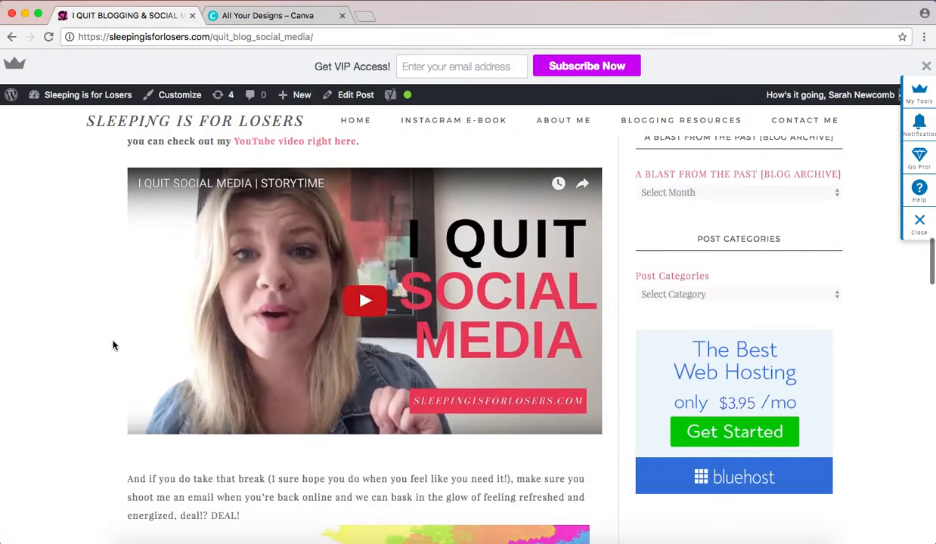
scroll(90, 363, "down", 7)
scroll(73, 375, "down", 15)
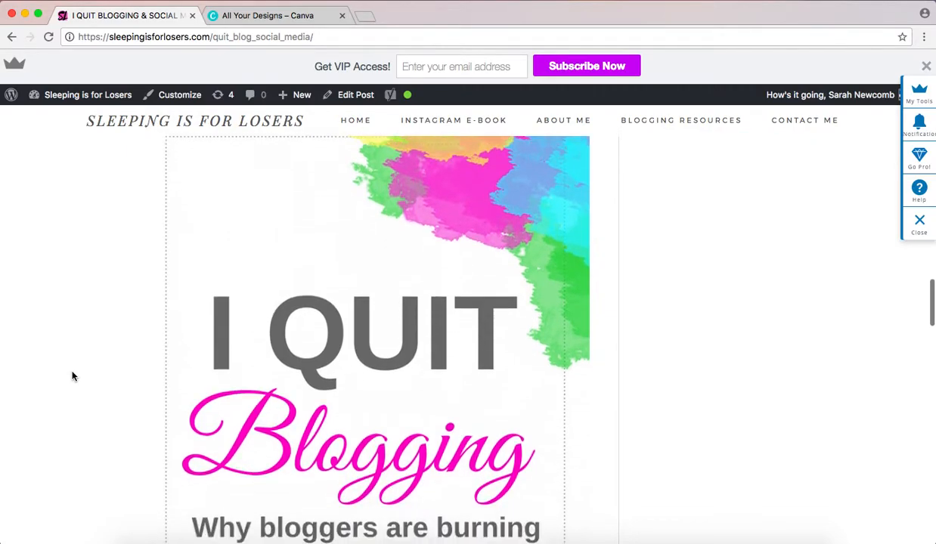
scroll(73, 375, "up", 20)
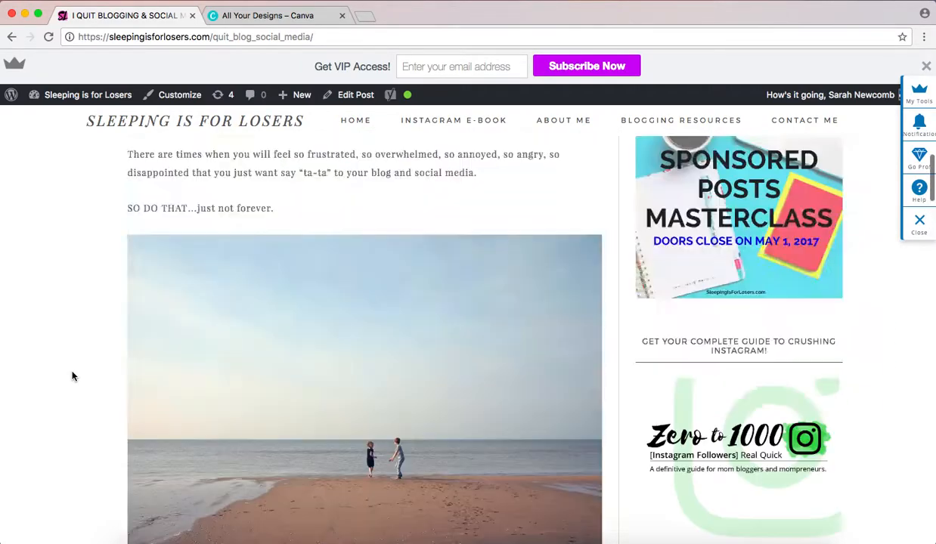
scroll(73, 376, "up", 5)
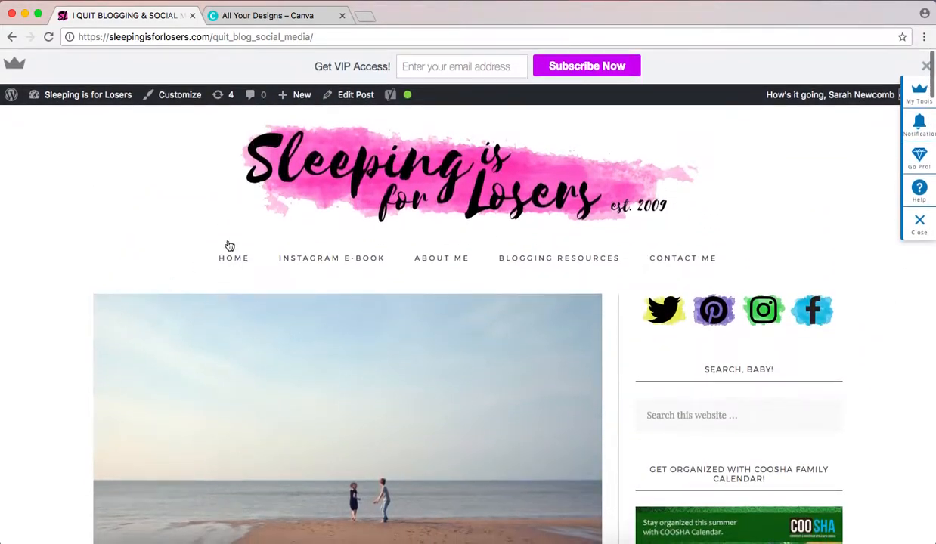
left_click(251, 17)
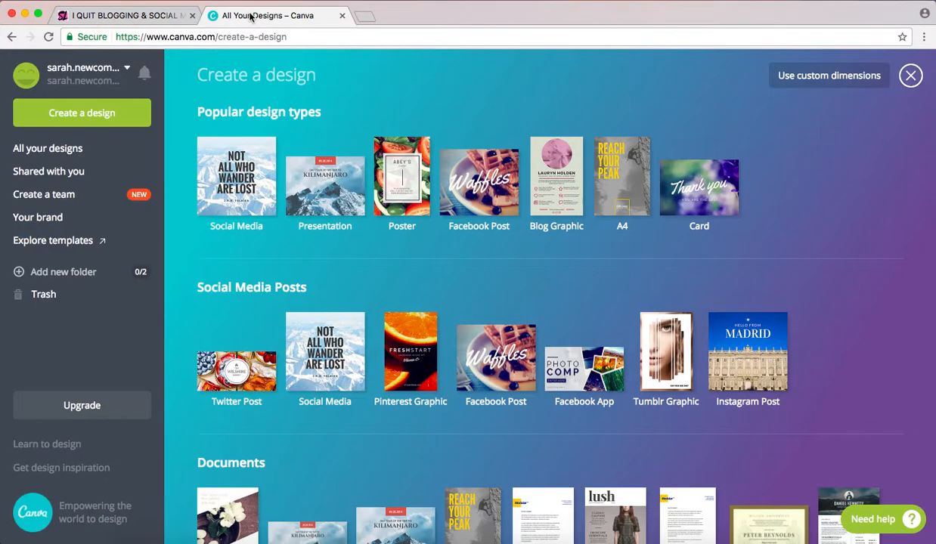
left_click(294, 36)
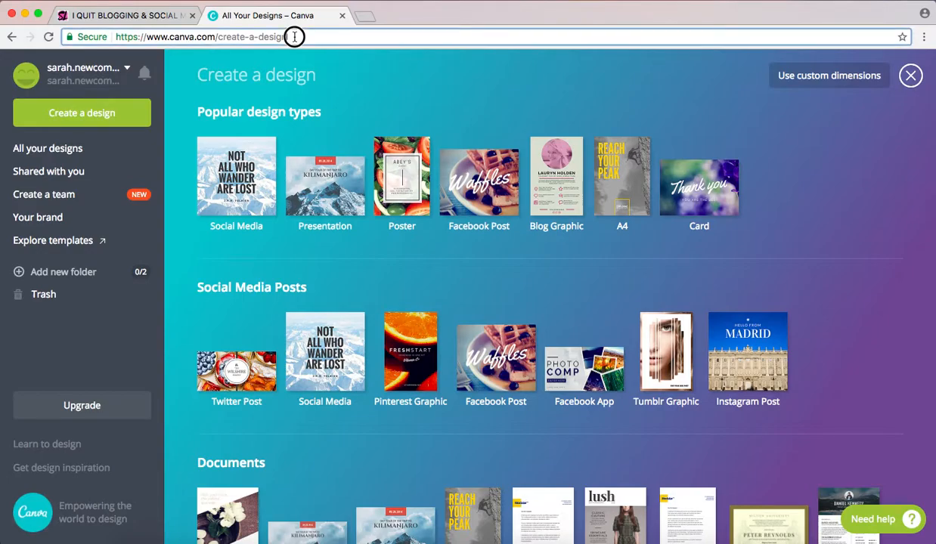
left_click_drag(294, 36, 215, 36)
key("BackSpace")
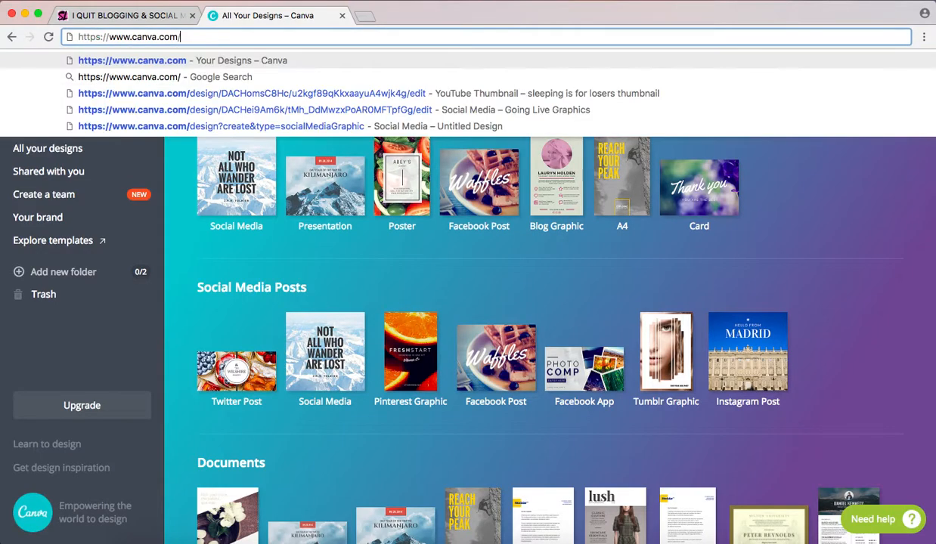
key("Return")
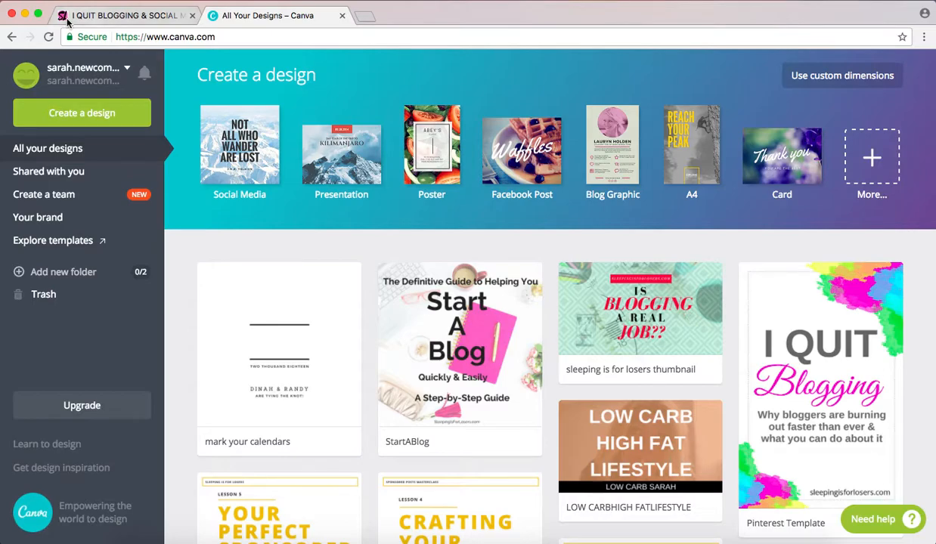
- Create a new Social Media design and browse the available Canva layouts
left_click(62, 114)
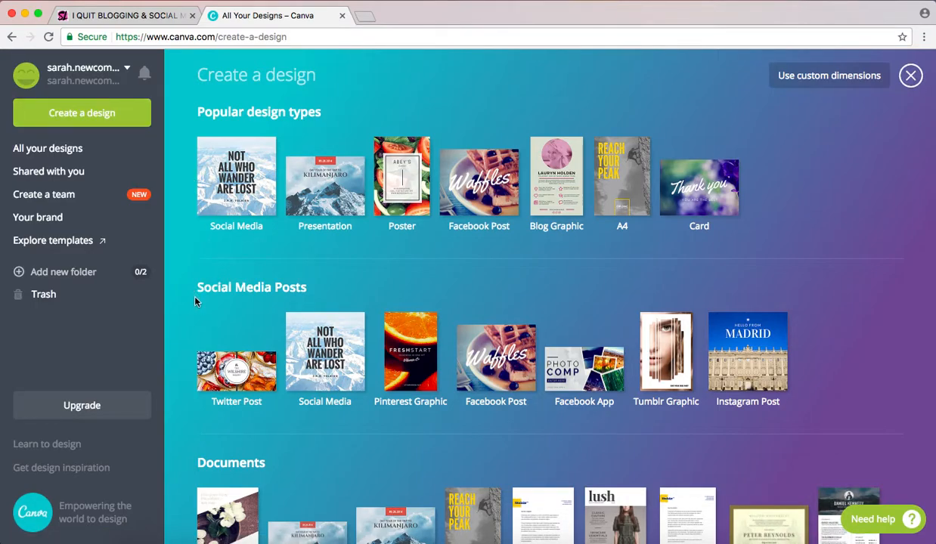
left_click(335, 378)
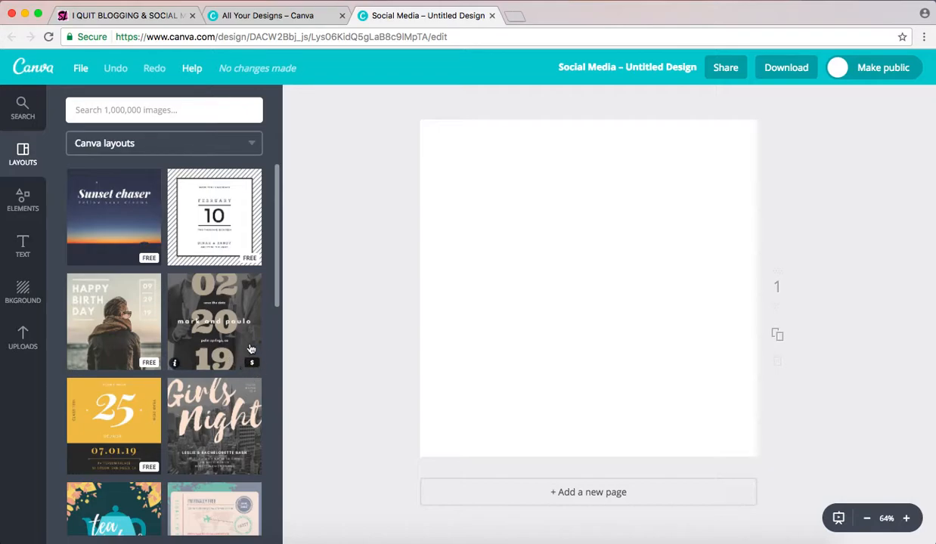
scroll(212, 399, "down", 3)
scroll(213, 399, "up", 3)
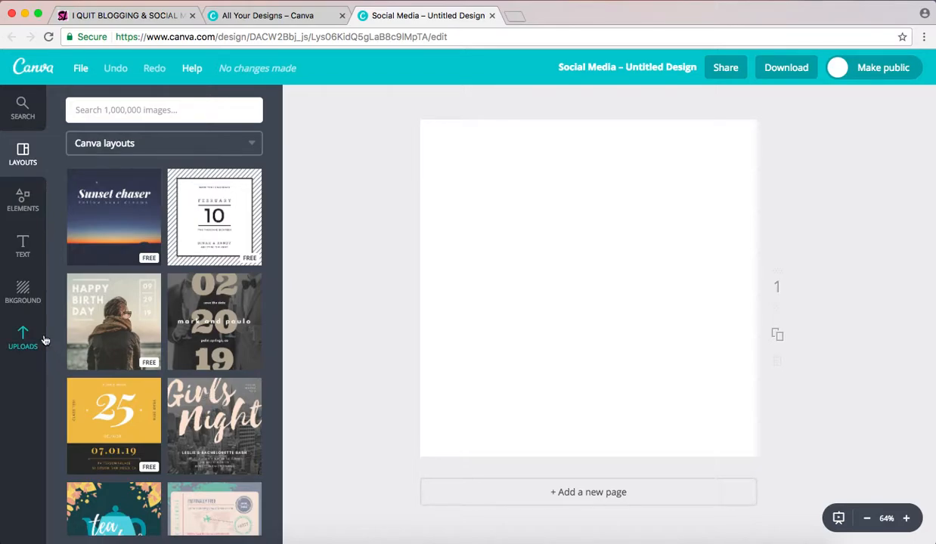
- Add the single-image grid so that it fills the blank page
left_click(26, 217)
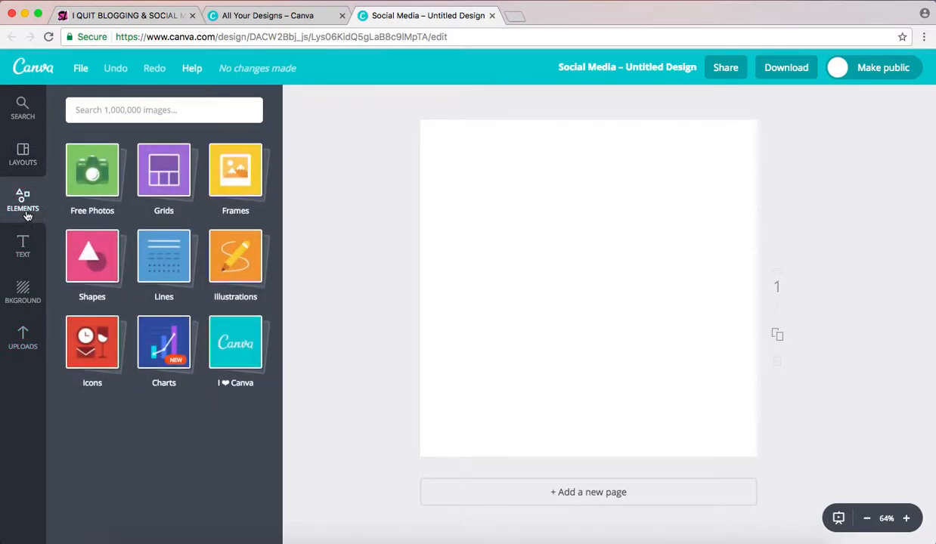
left_click(162, 197)
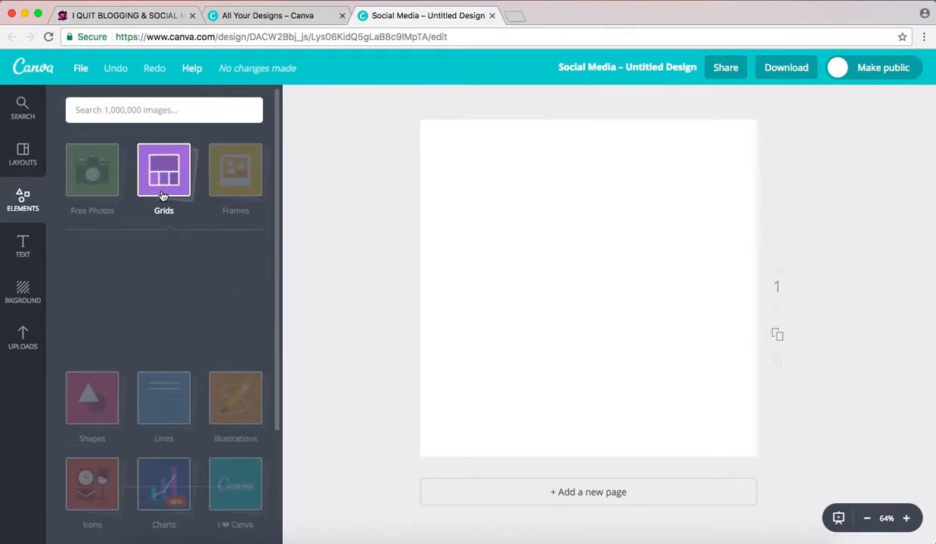
left_click(103, 290)
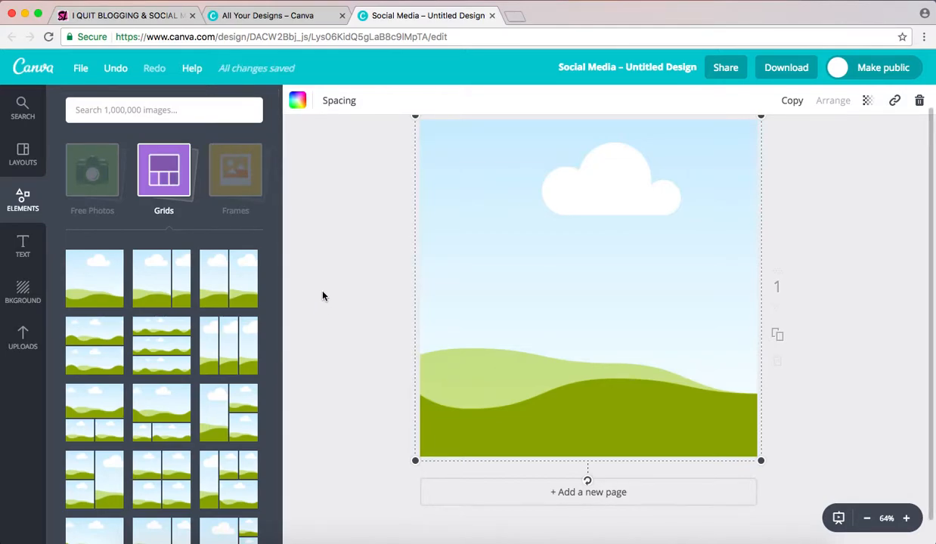
scroll(323, 296, "up", 1)
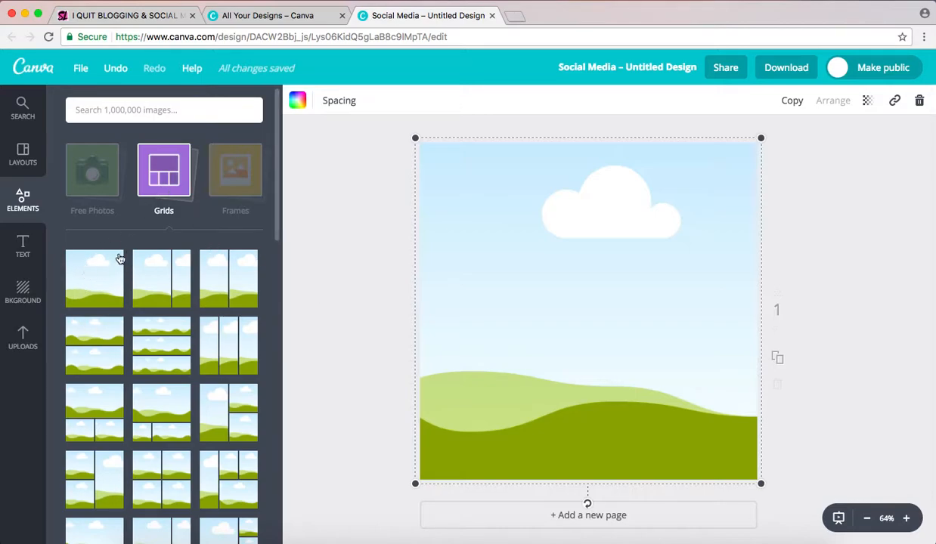
- Open the collection of uploaded images and look through it
left_click(24, 342)
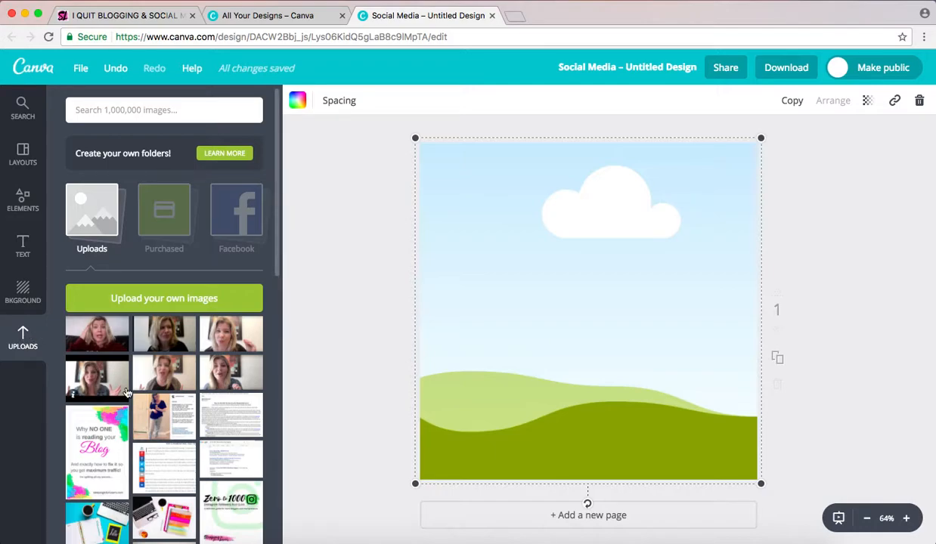
scroll(127, 392, "down", 3)
scroll(127, 392, "up", 3)
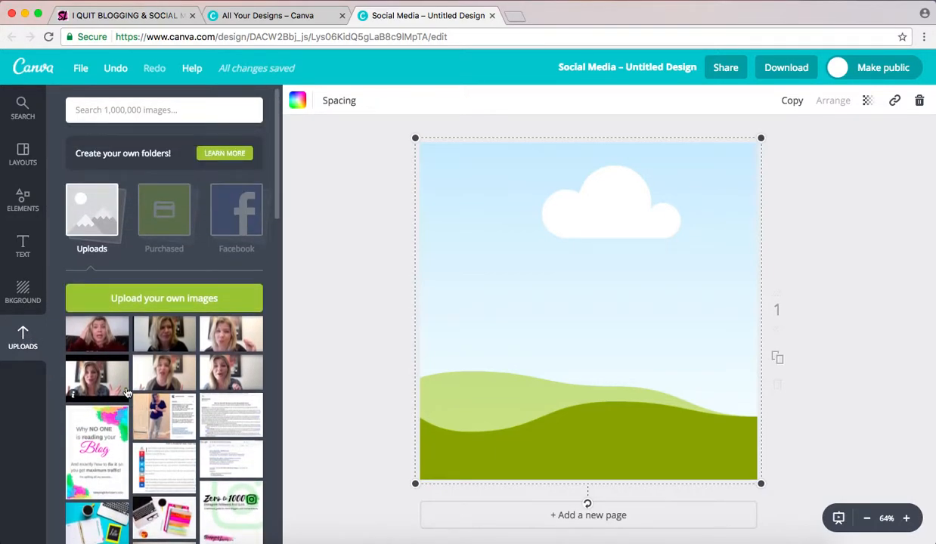
left_click(162, 303)
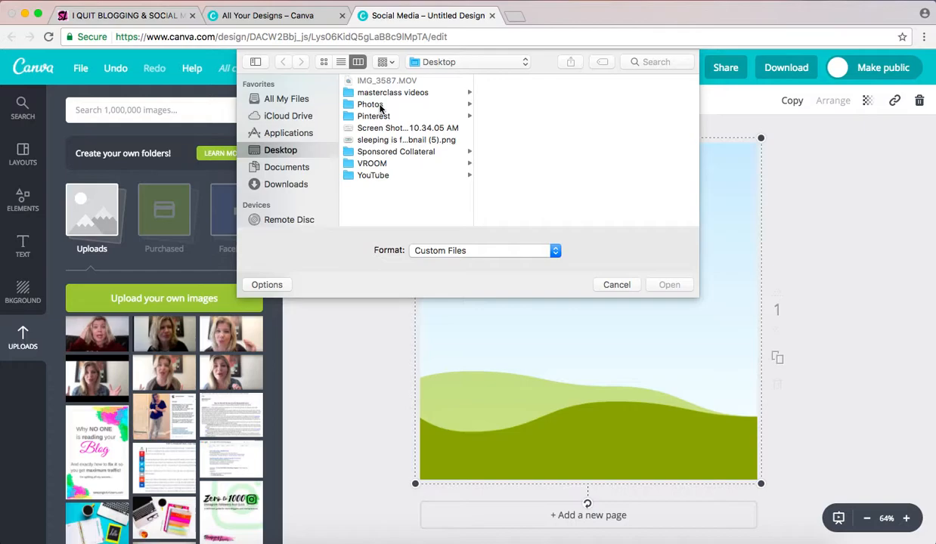
left_click(380, 107)
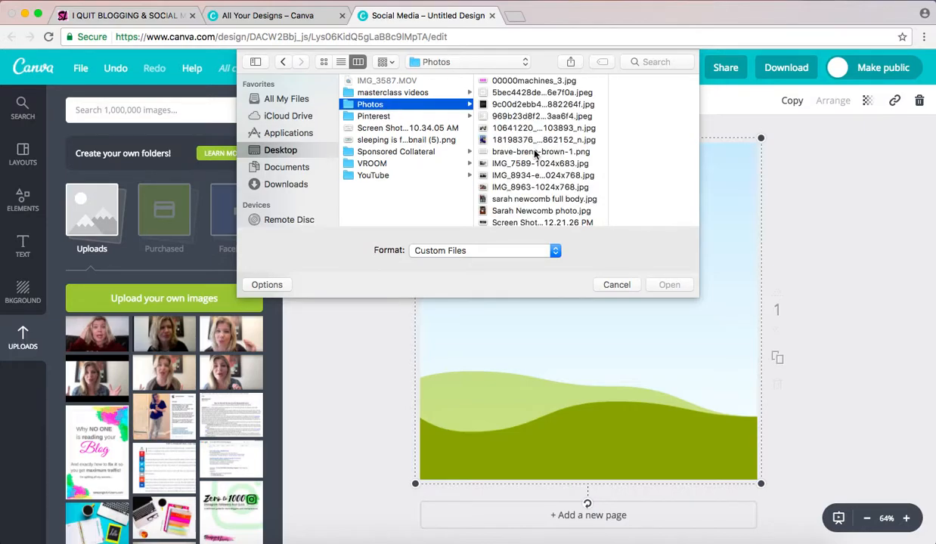
scroll(530, 151, "down", 1)
scroll(536, 154, "up", 1)
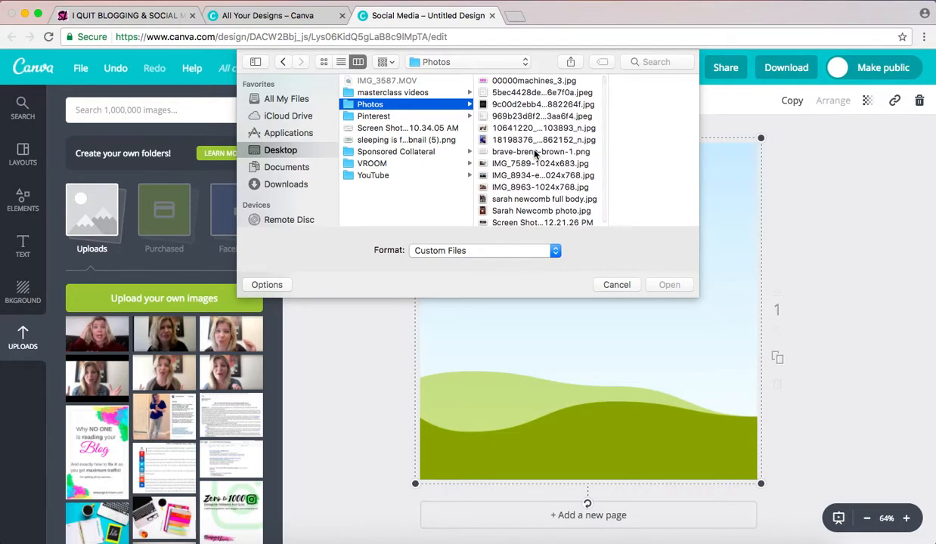
left_click(616, 285)
- Fill the grid with the uploaded desk photo showing a laptop, coffee cup and striped "Notes" planner
scroll(182, 444, "down", 2)
scroll(181, 444, "down", 1)
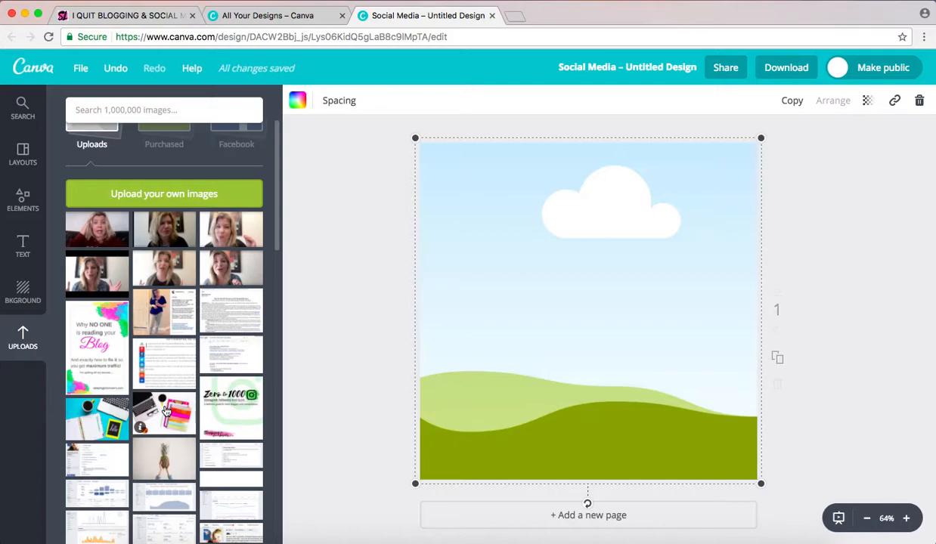
left_click_drag(165, 409, 478, 327)
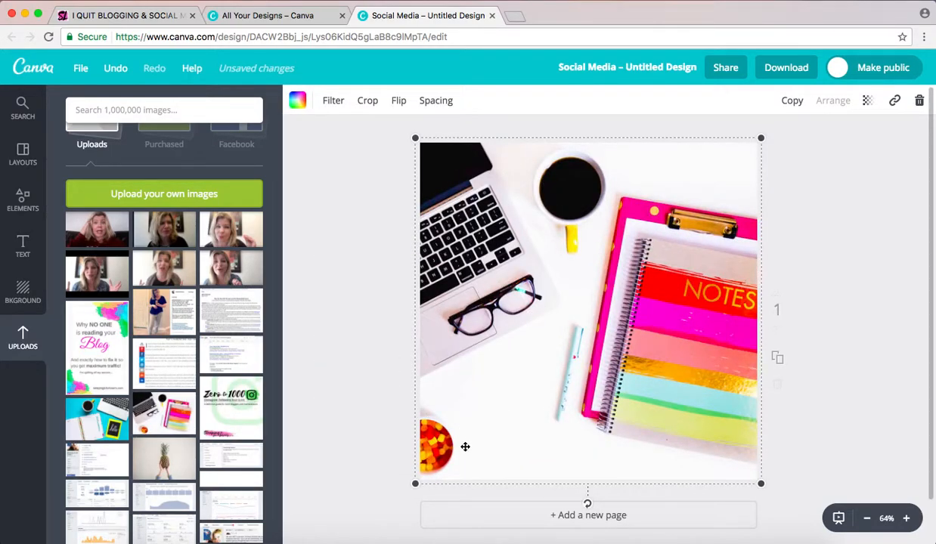
- Resize the photo grid slightly from its corners to fit the page edges, and deselect it
left_click_drag(418, 484, 421, 481)
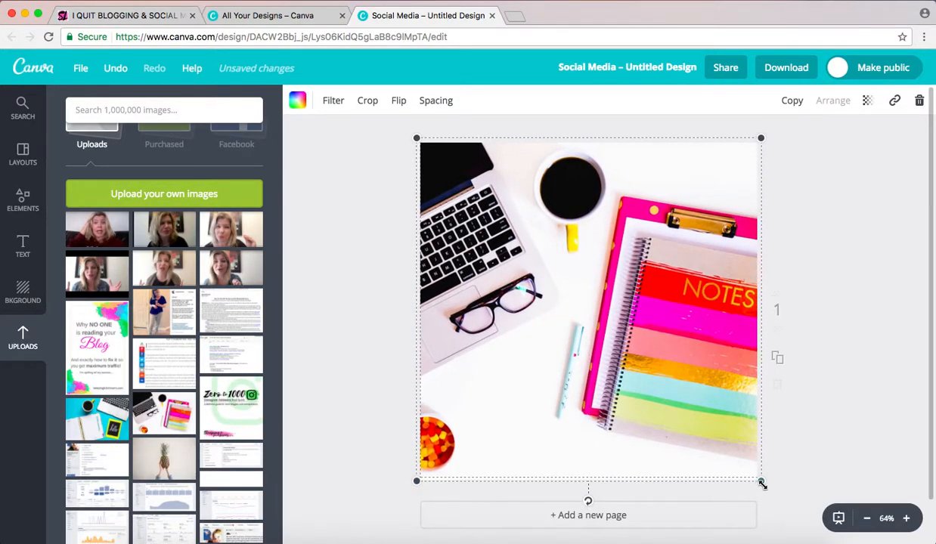
left_click_drag(760, 482, 759, 479)
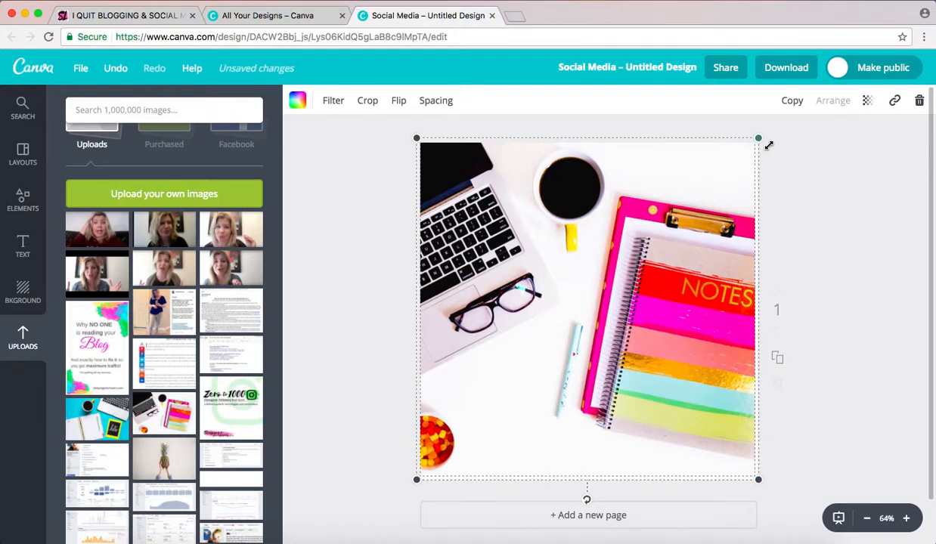
left_click_drag(759, 139, 761, 139)
left_click(822, 198)
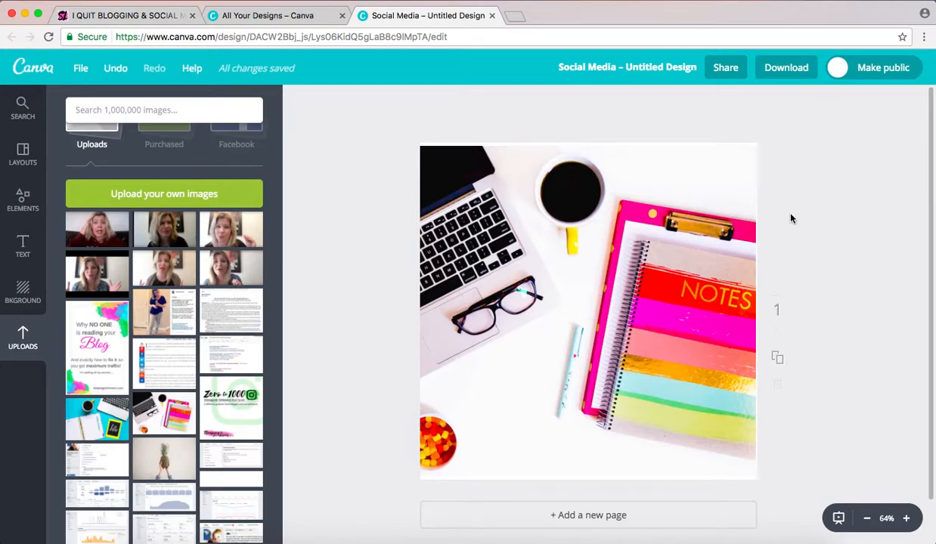
- Select the desk photo and set its transparency to 46
left_click(731, 245)
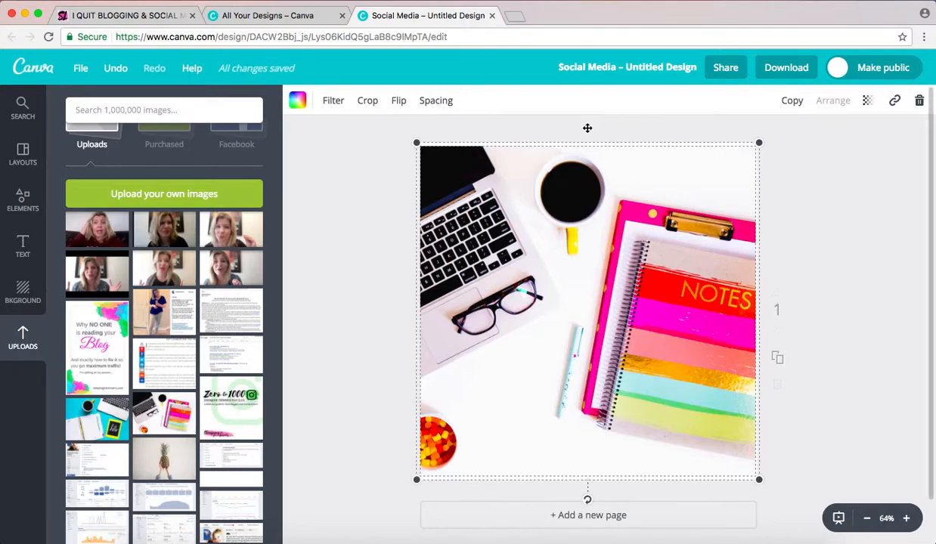
left_click(868, 103)
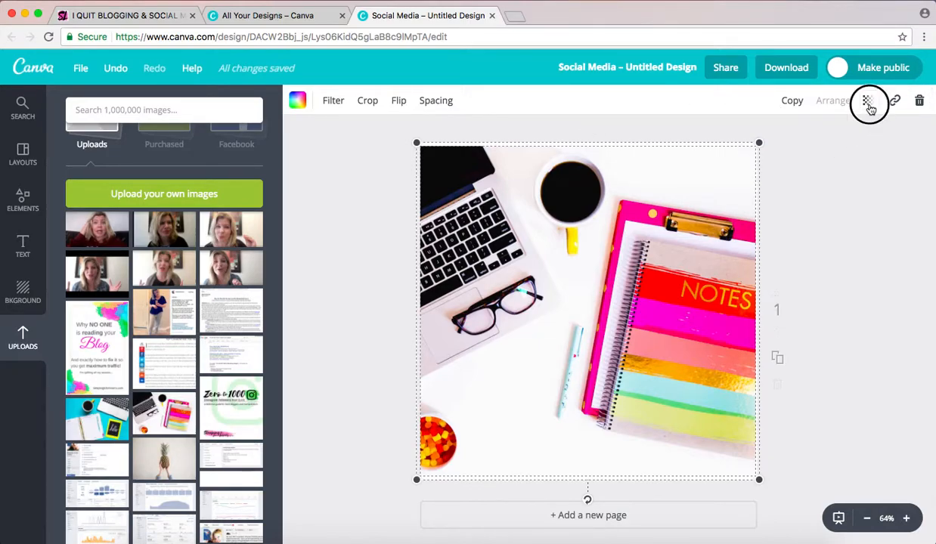
left_click_drag(843, 139, 797, 143)
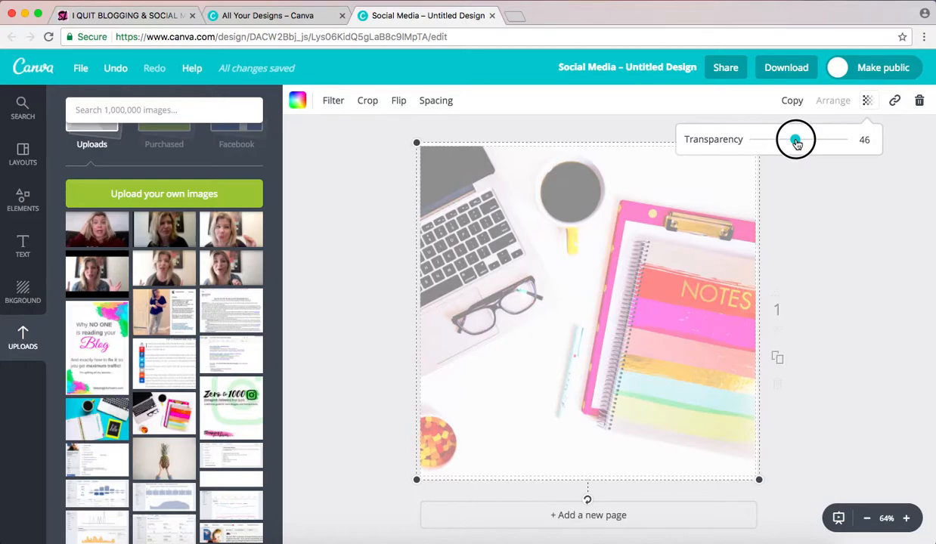
- Add a heading text box to the page and stretch the desk photo slightly to the page's edge
left_click_drag(797, 142, 797, 143)
left_click(814, 199)
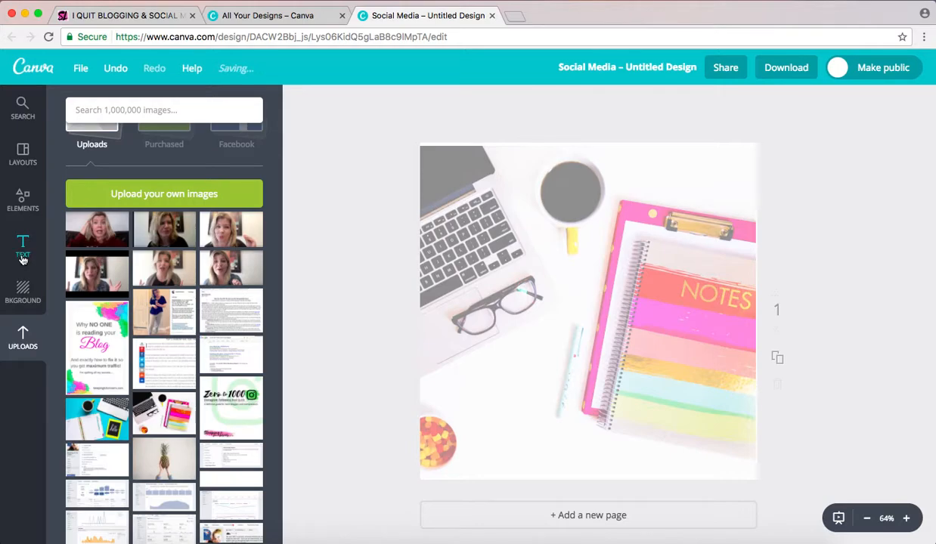
left_click(23, 257)
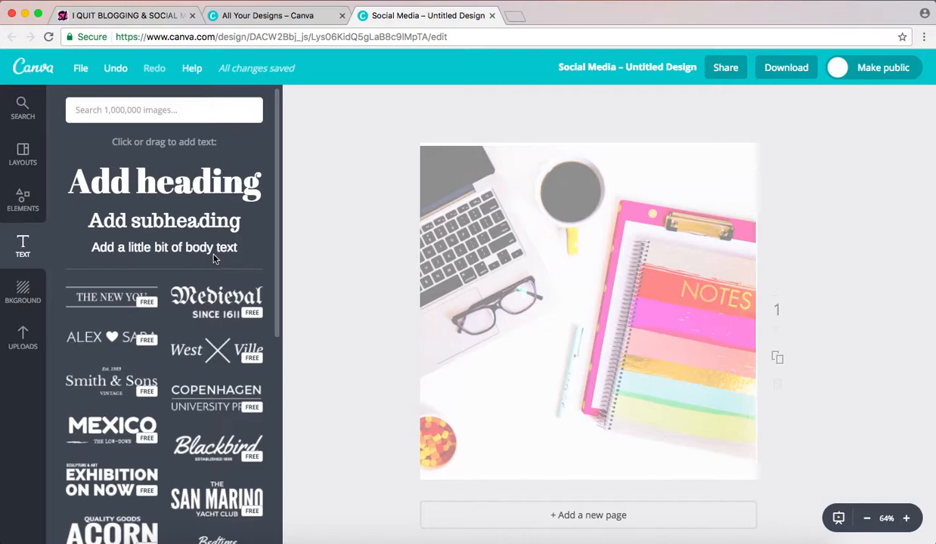
left_click(230, 198)
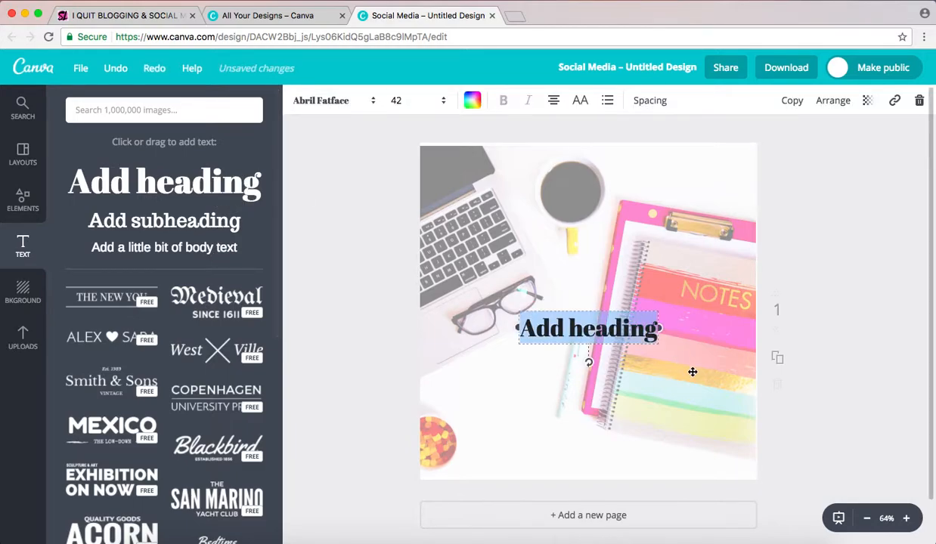
left_click(753, 442)
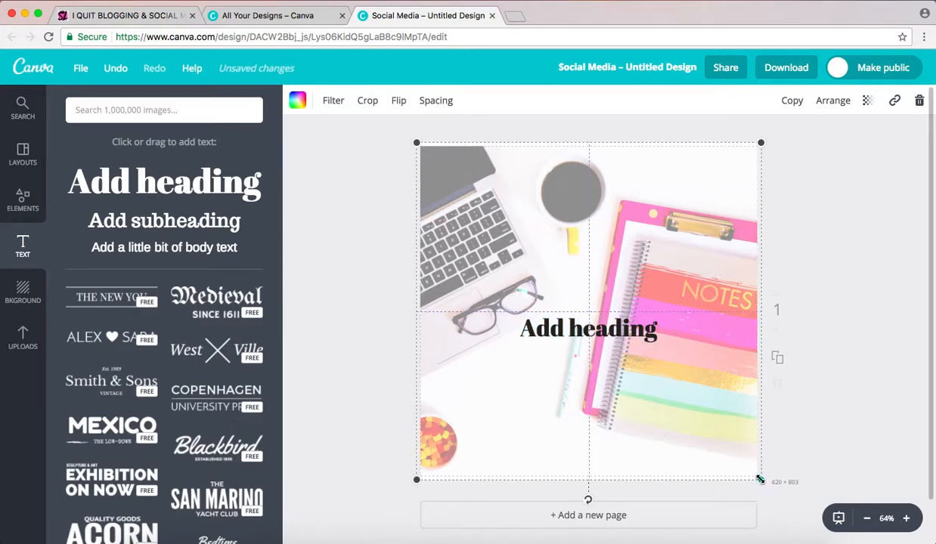
- Move the heading up slightly and replace its placeholder text with "FREE WEBINAR"
double_click(542, 328)
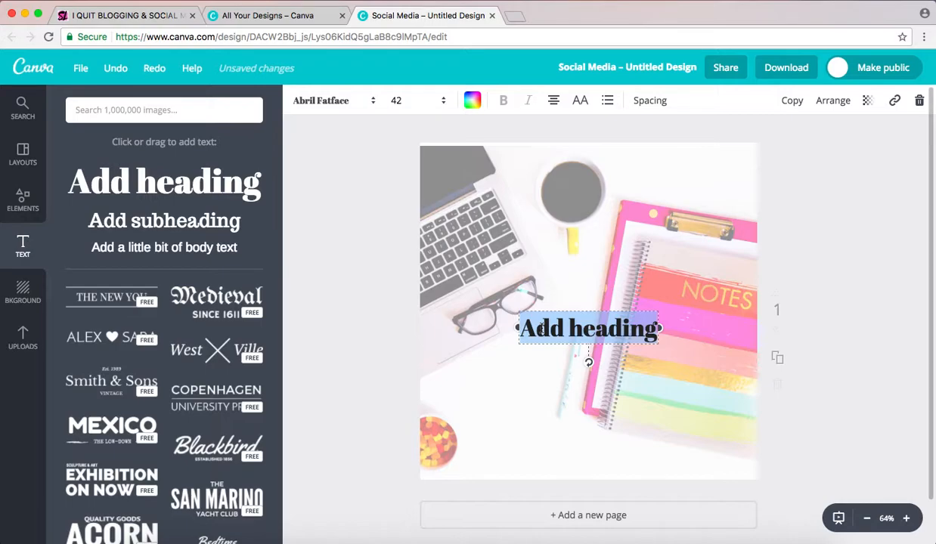
left_click_drag(568, 303, 572, 280)
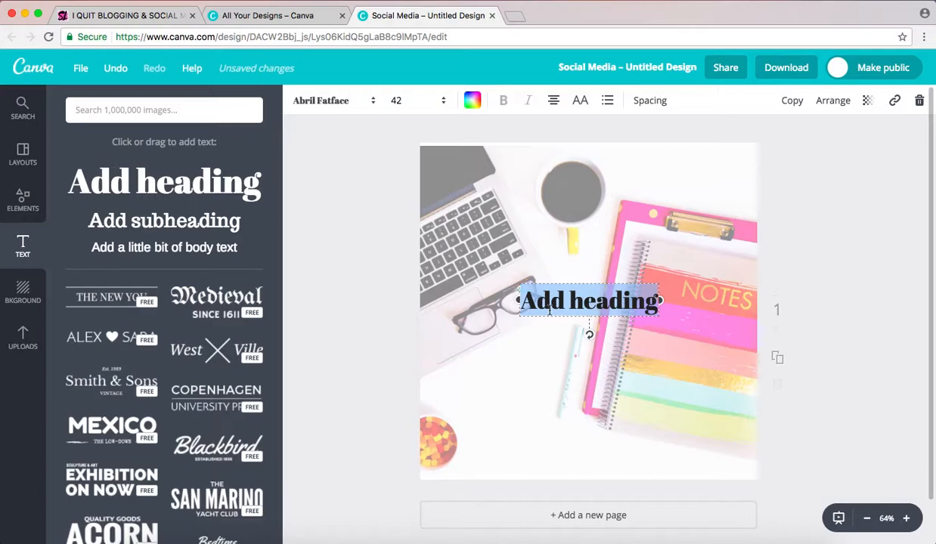
type("FREE WEBINAR")
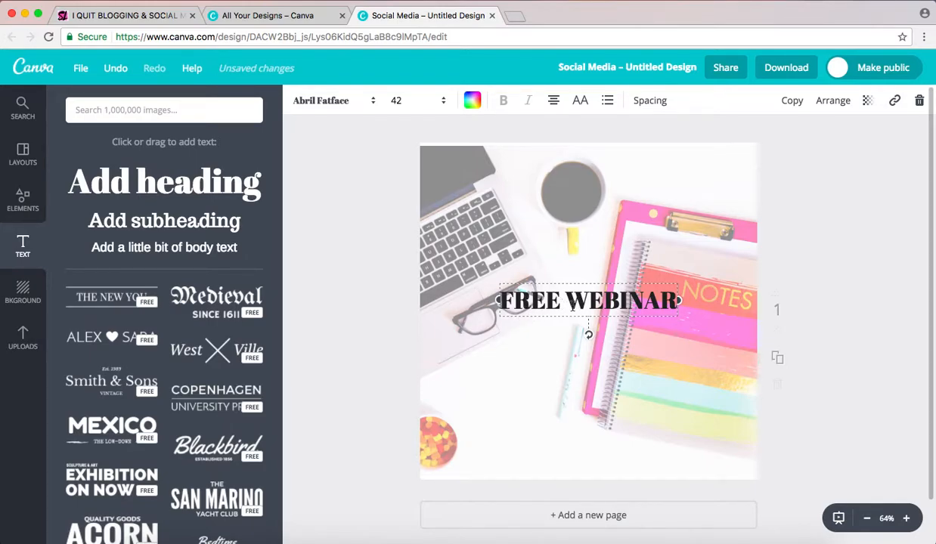
- Change the font of the "FREE WEBINAR" heading to Helveticish
left_click(370, 104)
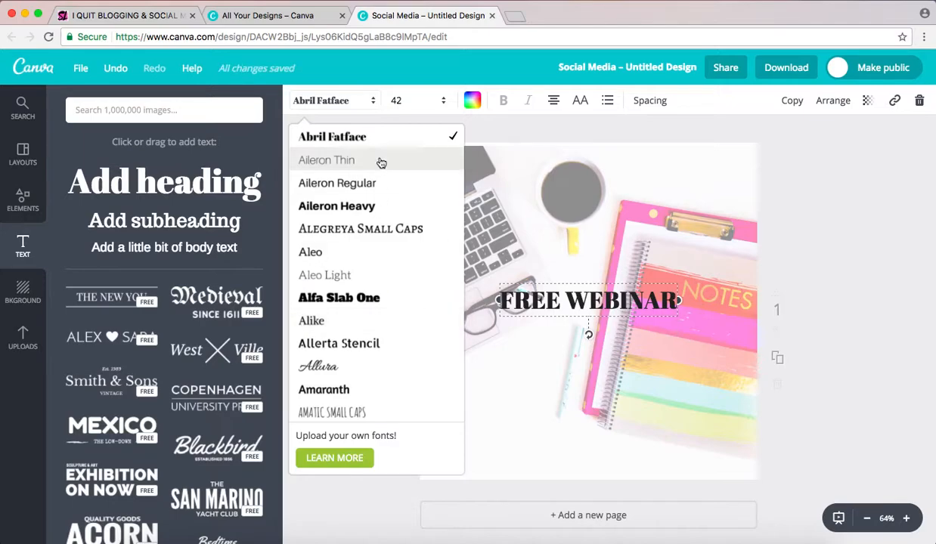
scroll(386, 259, "down", 10)
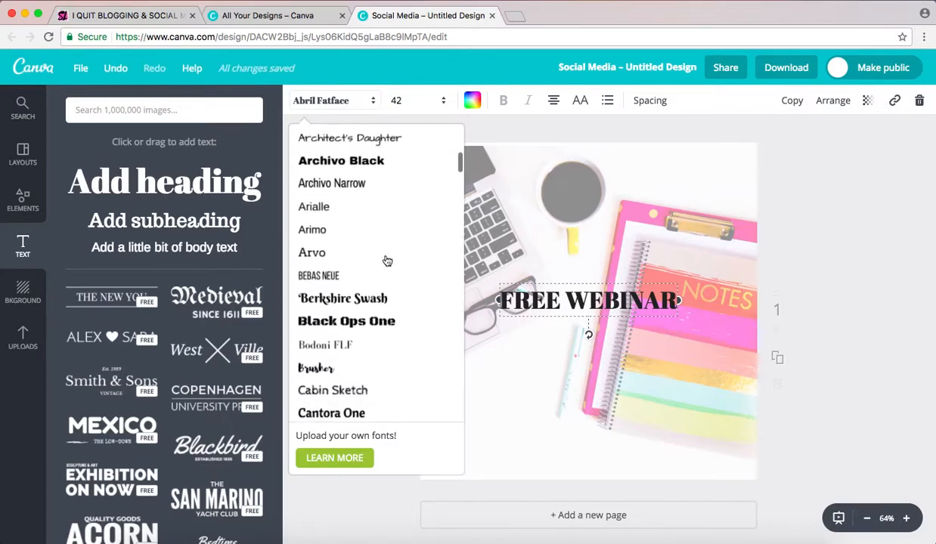
scroll(386, 261, "down", 15)
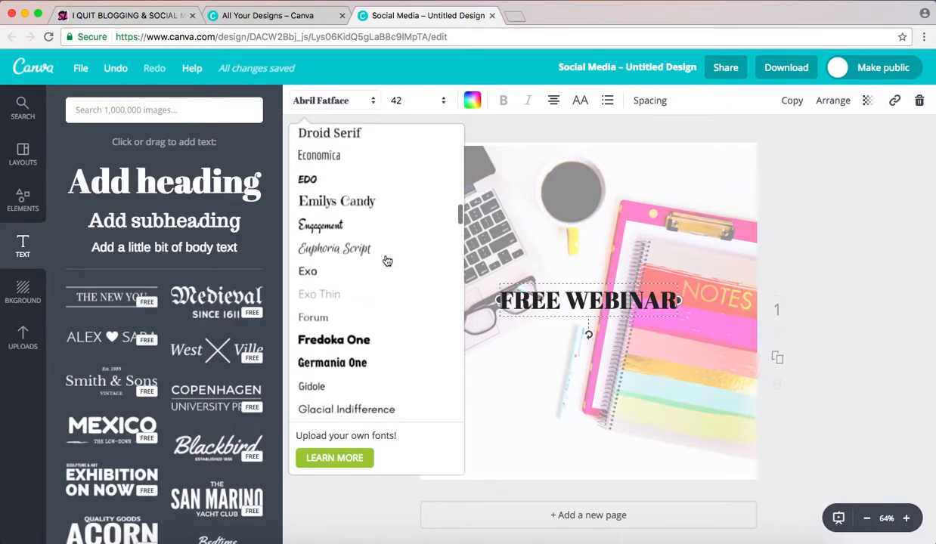
scroll(386, 261, "down", 8)
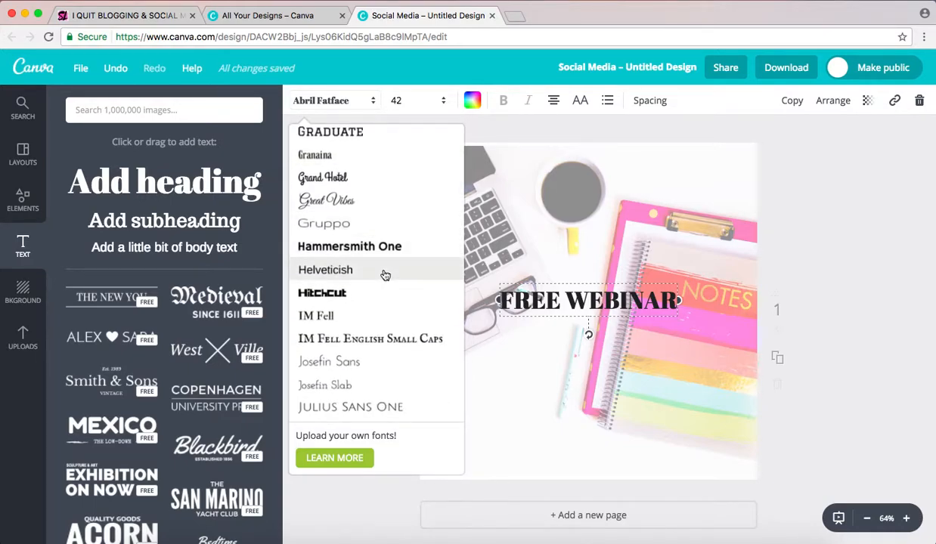
left_click(385, 275)
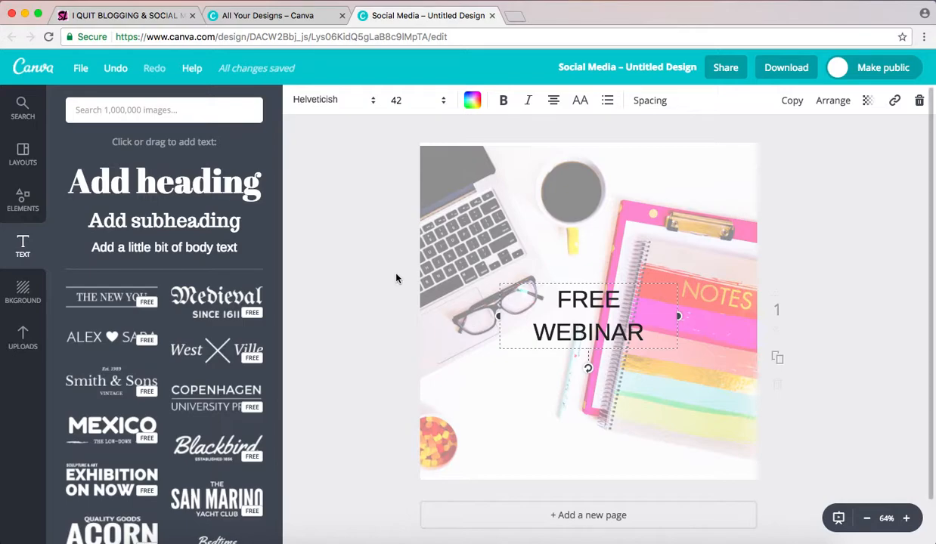
- Widen the heading's text box on both sides to fit one line and move it up over the coffee cup
left_click_drag(493, 316, 445, 318)
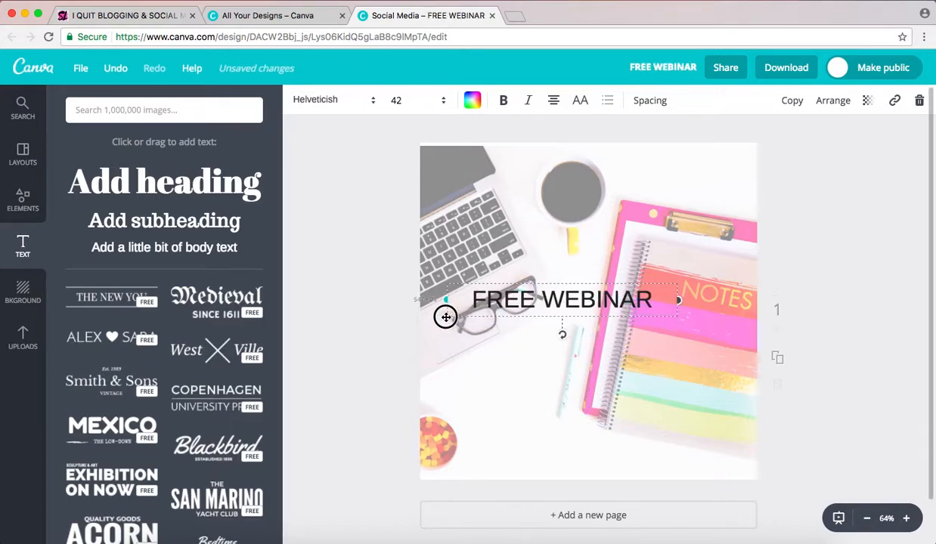
left_click_drag(676, 298, 737, 300)
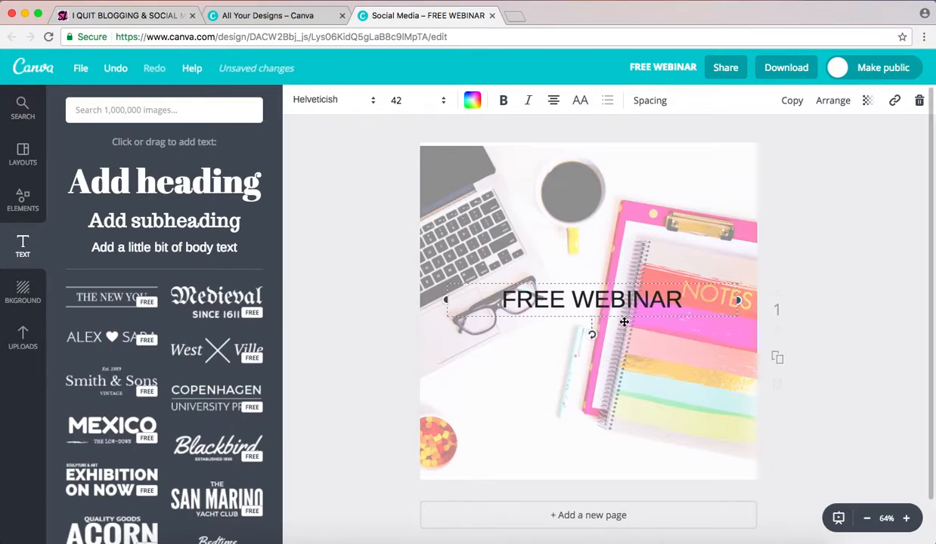
left_click_drag(627, 284, 613, 178)
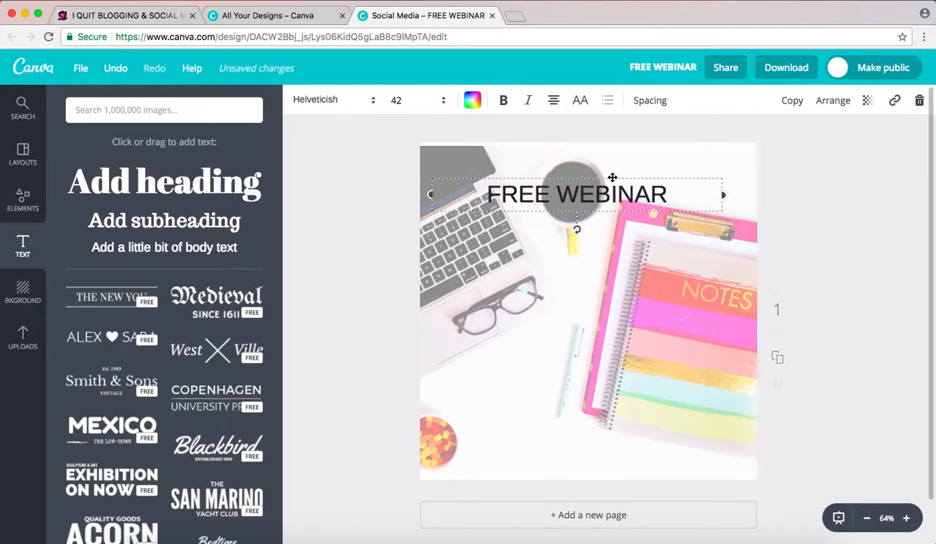
- Set the heading's font size to 64, make it bold, and nudge it slightly higher
left_click(417, 101)
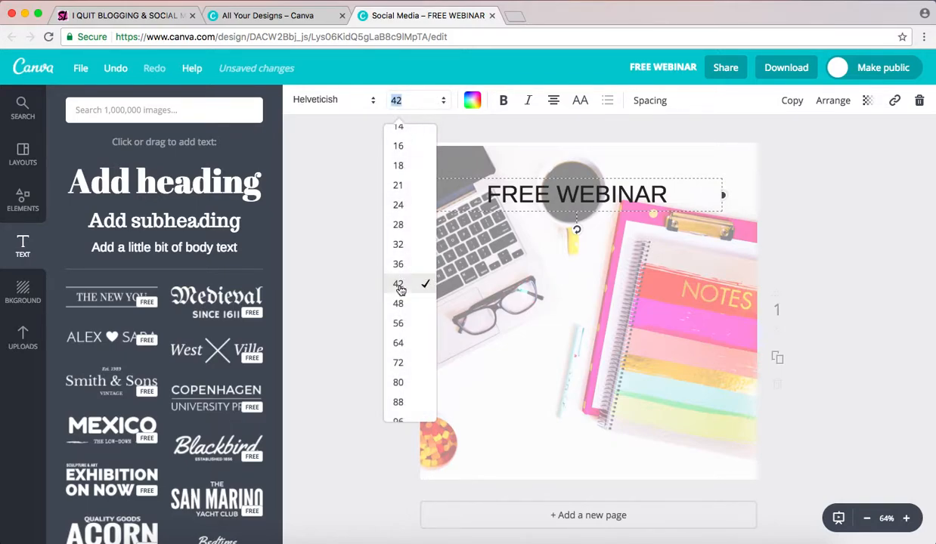
left_click(398, 345)
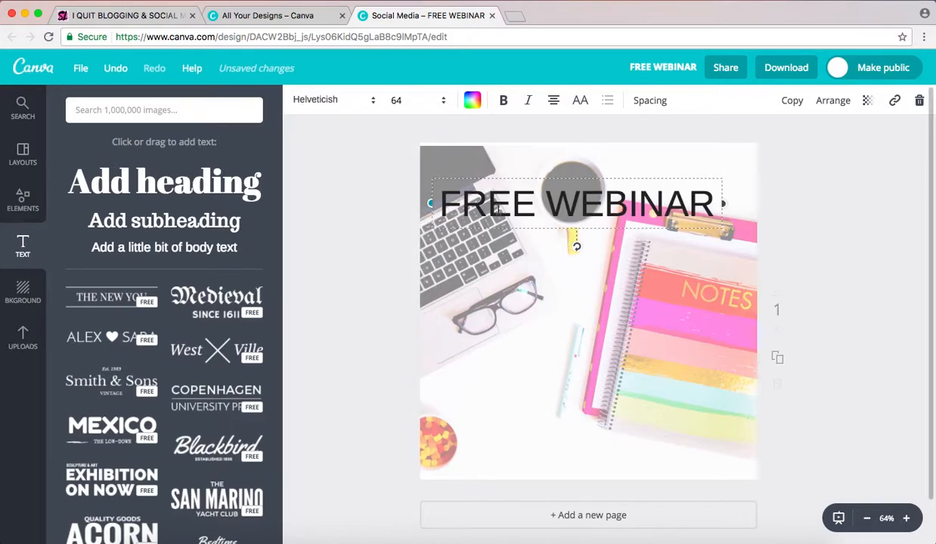
left_click(505, 101)
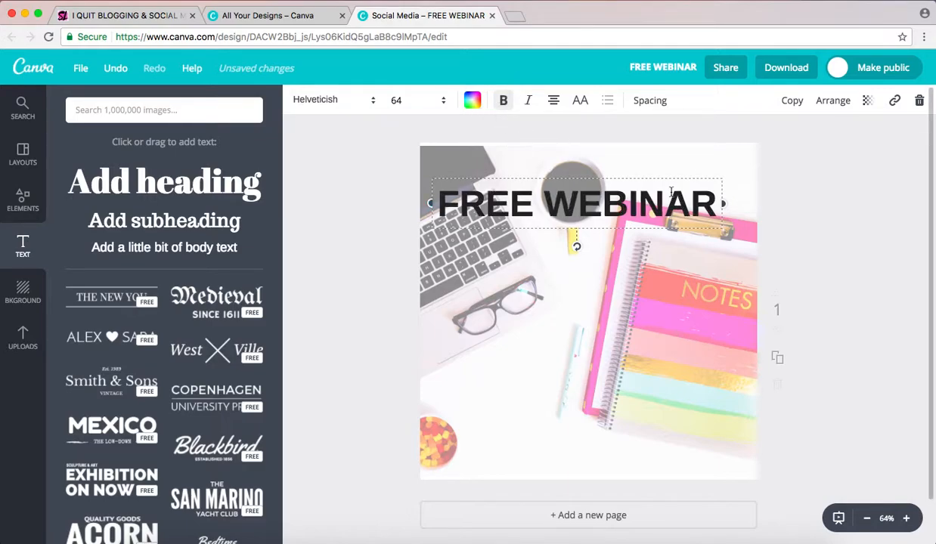
left_click_drag(661, 178, 666, 171)
- Open the custom color wheel for the heading's text color
left_click(475, 103)
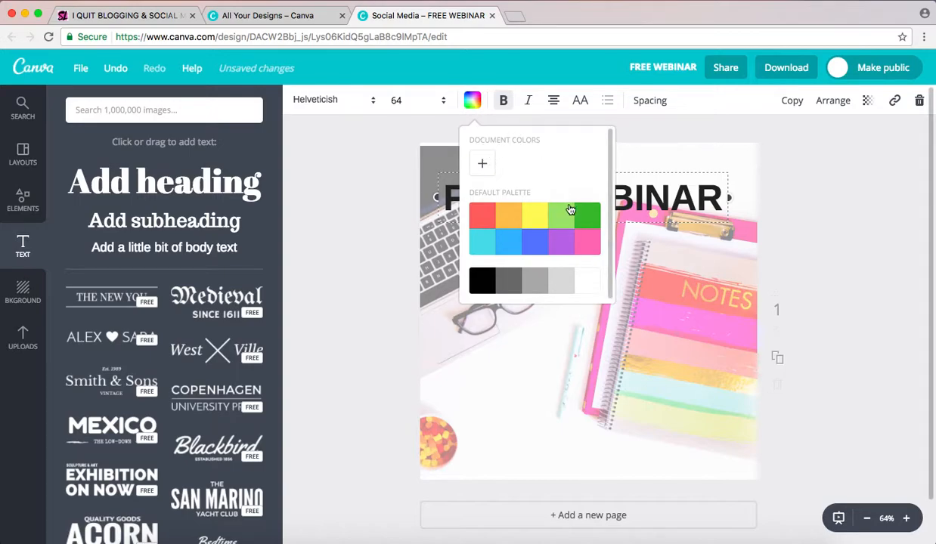
left_click(474, 102)
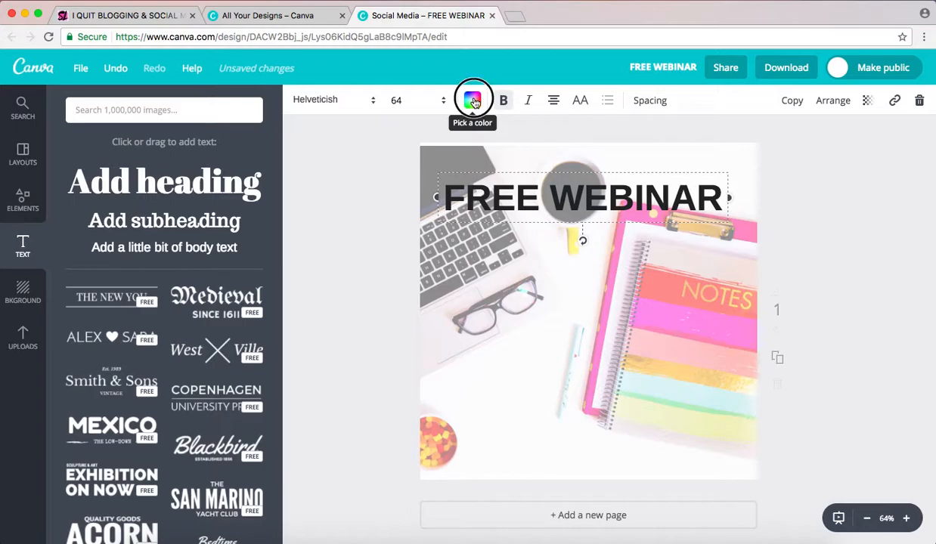
left_click(474, 102)
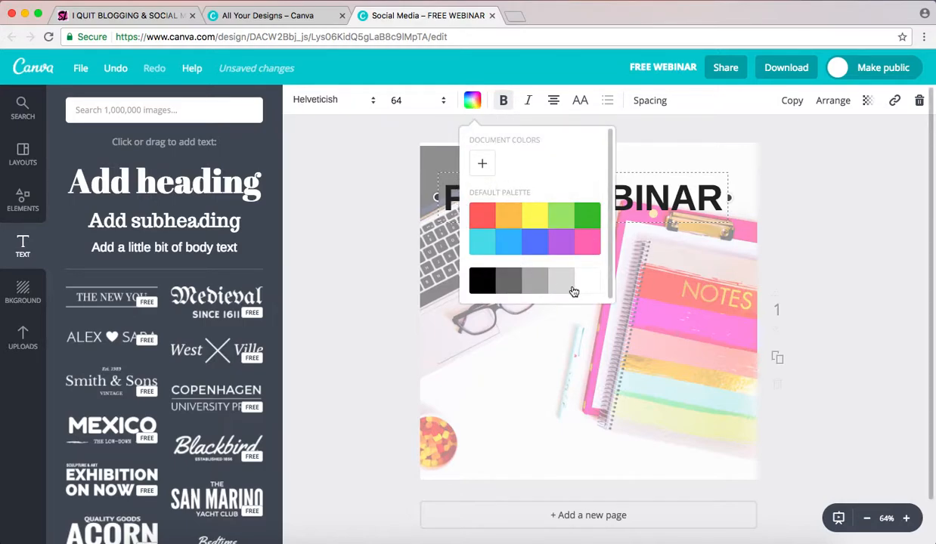
left_click(482, 167)
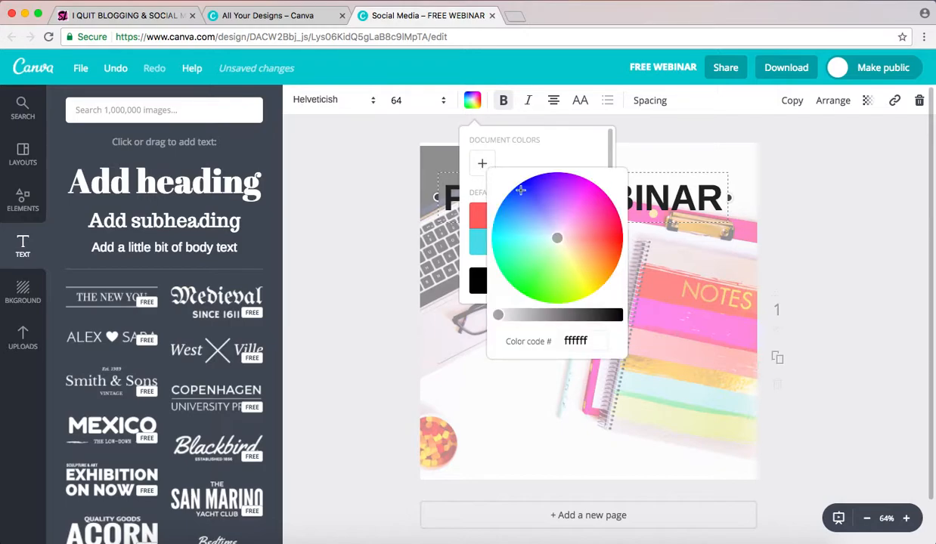
- Try several custom colors on the heading, including f0cbff, ff3ced, c202ff, 0d21ff and a444ff
left_click(560, 227)
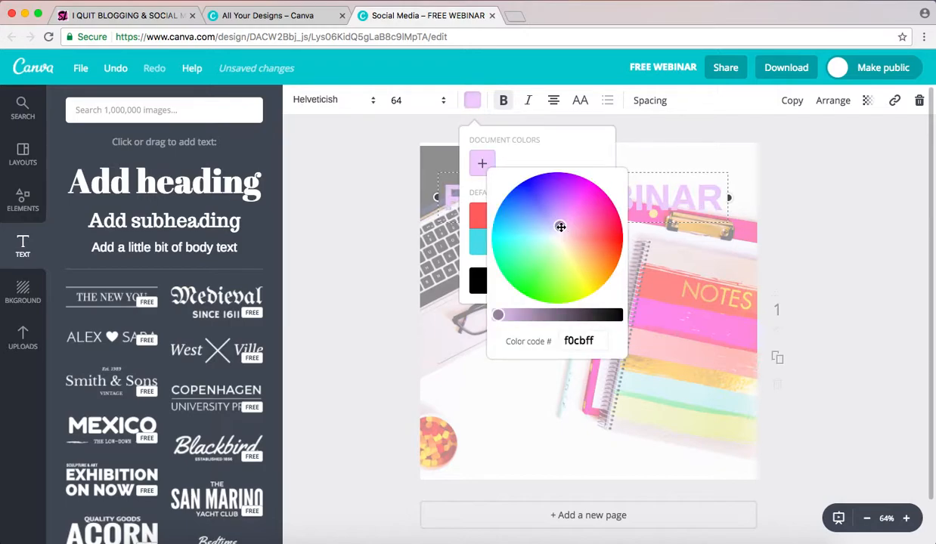
left_click(583, 202)
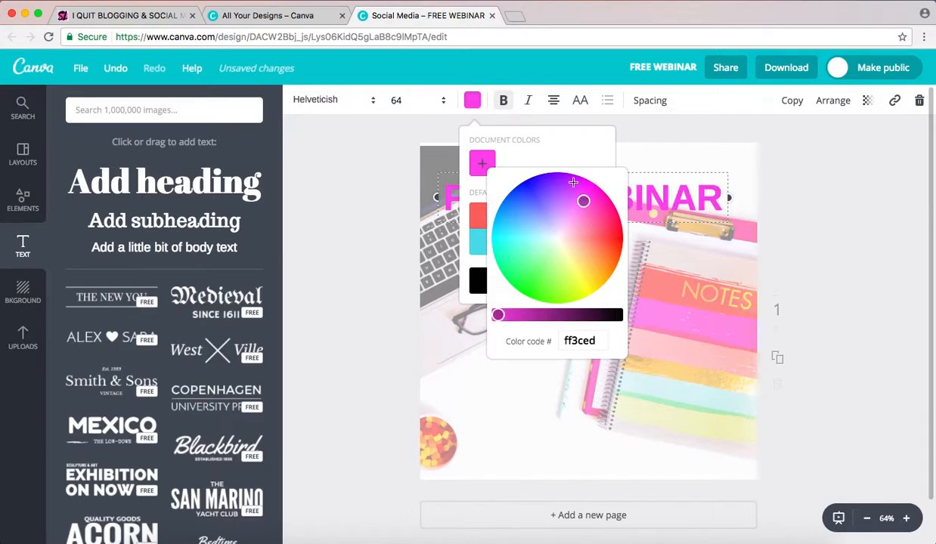
left_click(573, 182)
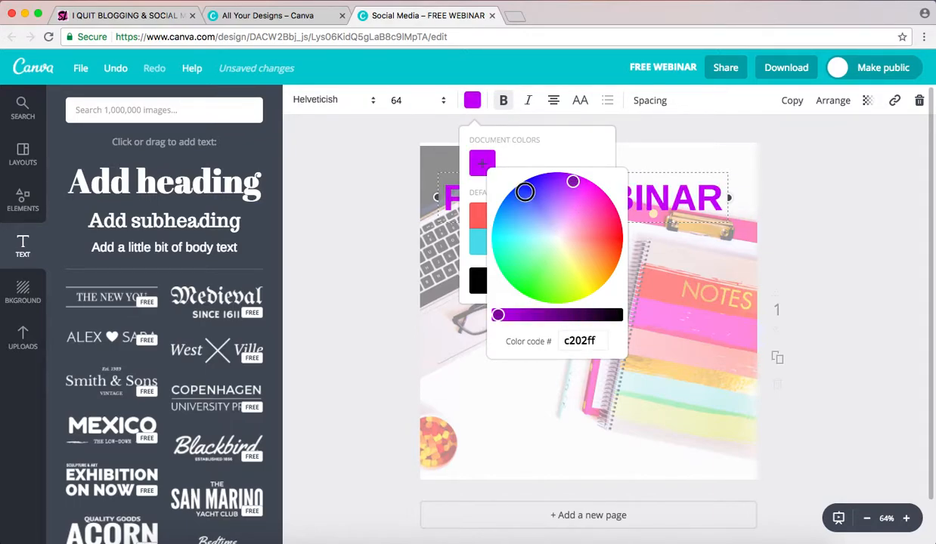
left_click(524, 192)
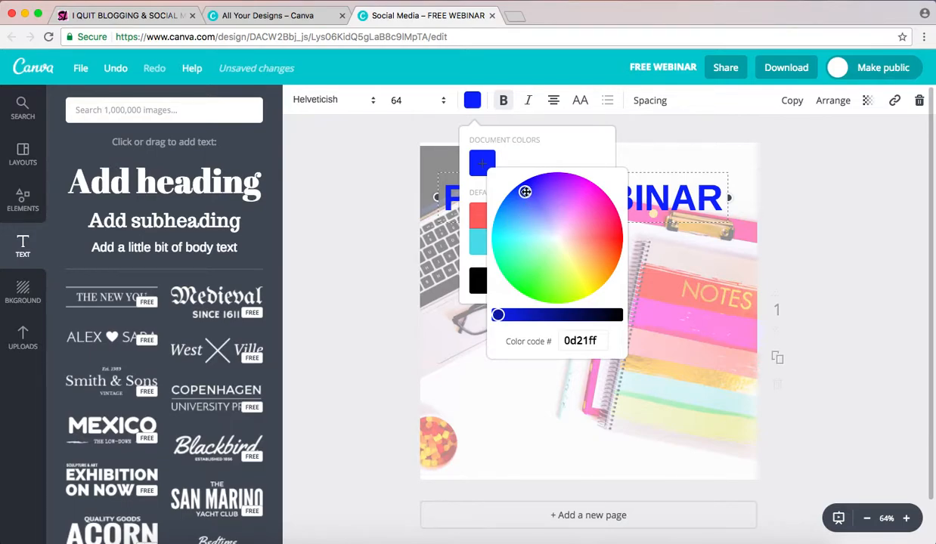
left_click(587, 259)
left_click(546, 277)
left_click(524, 257)
left_click(540, 188)
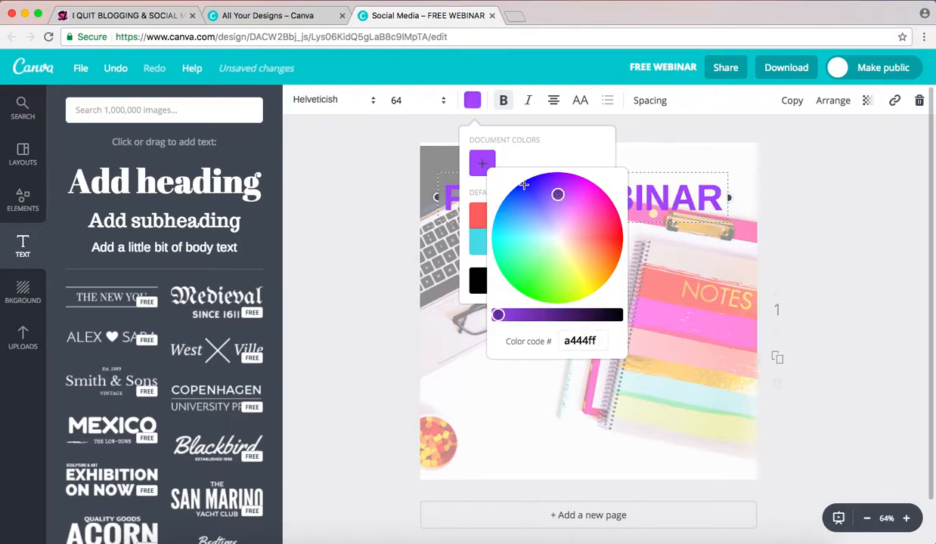
- Set the heading's text color to blue, code 000aff, and deselect the heading
left_click(526, 188)
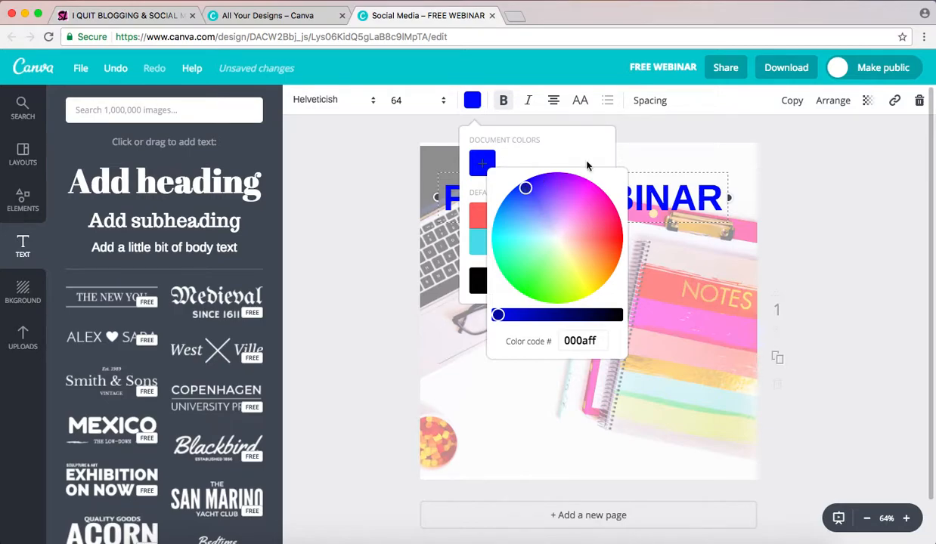
left_click(658, 136)
left_click(823, 217)
- Increase the heading's font size to 72 and widen its text box to the full page width to keep one line
left_click(593, 198)
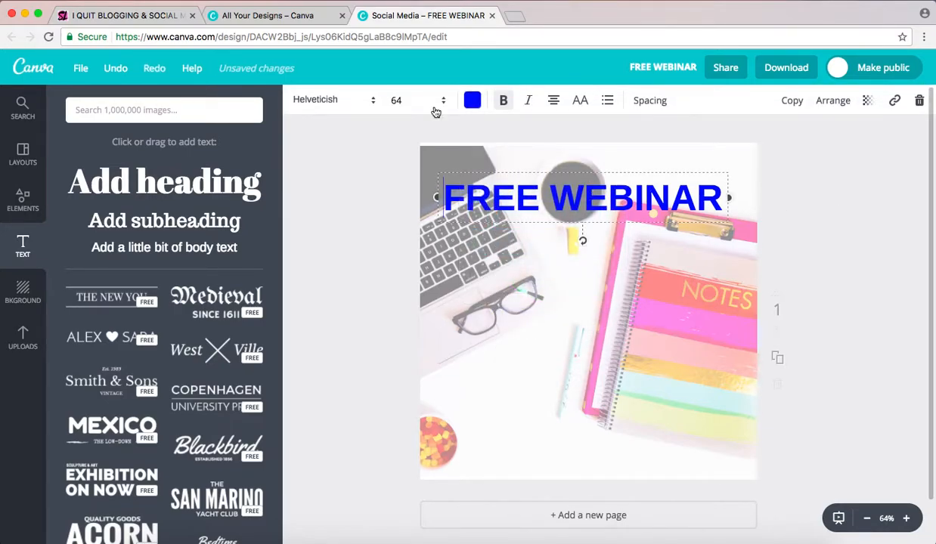
left_click(422, 101)
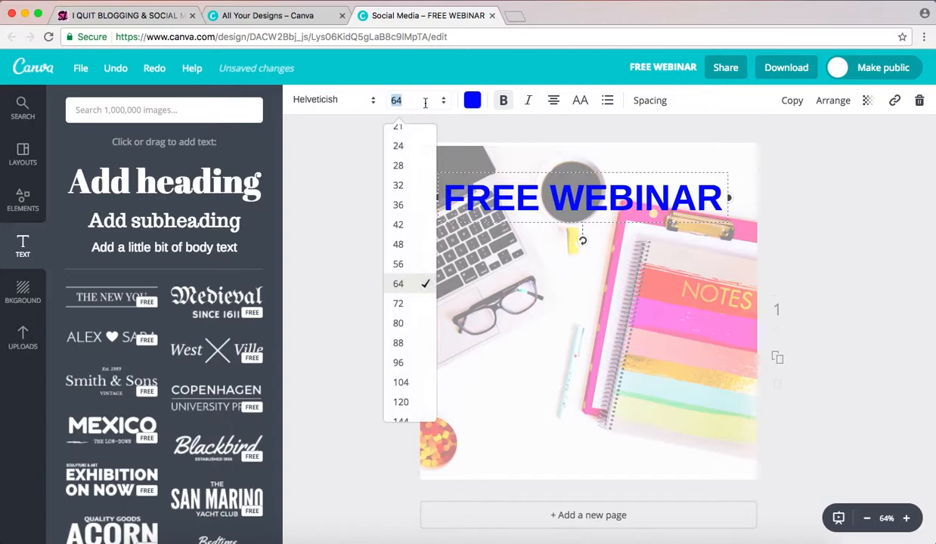
left_click(399, 304)
left_click_drag(437, 229, 421, 229)
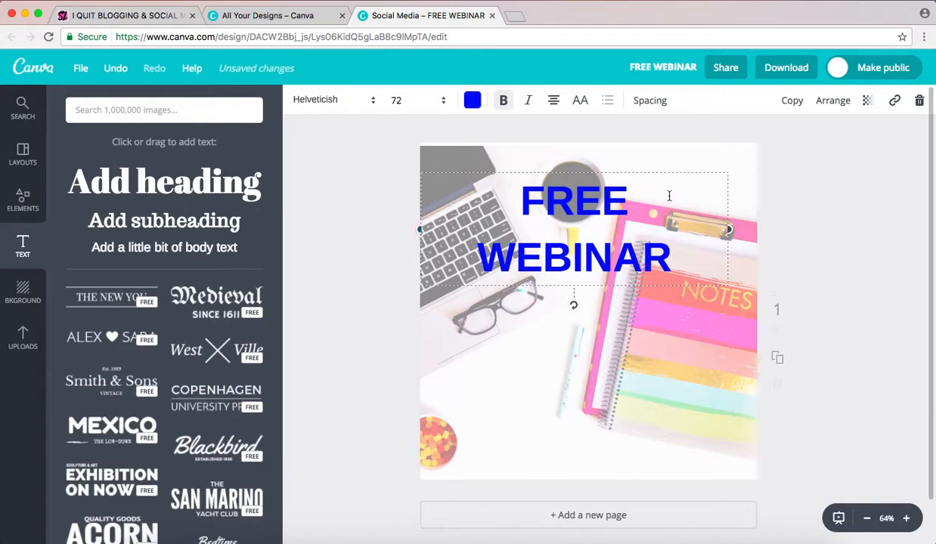
left_click_drag(729, 229, 761, 224)
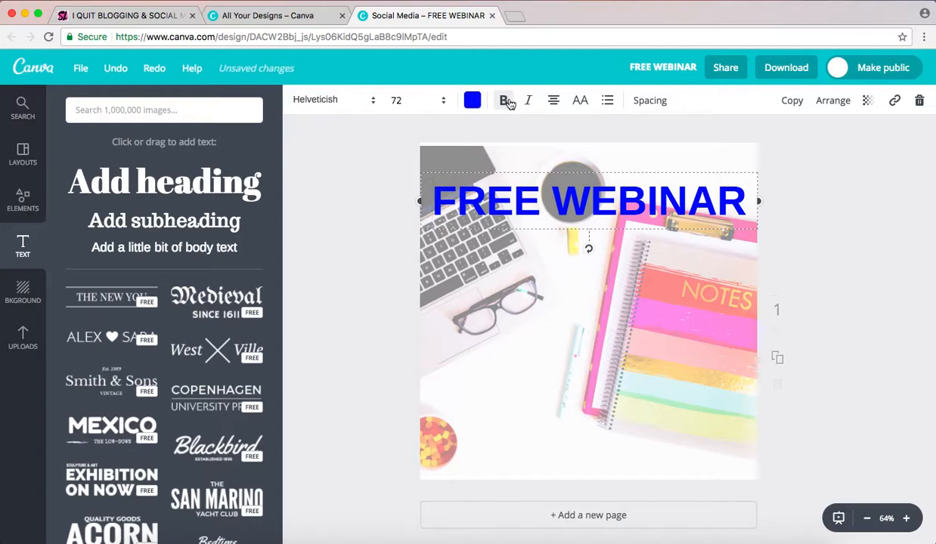
- Examine the heading's text alignment choices and its letter spacing, line height and anchoring options
left_click(555, 106)
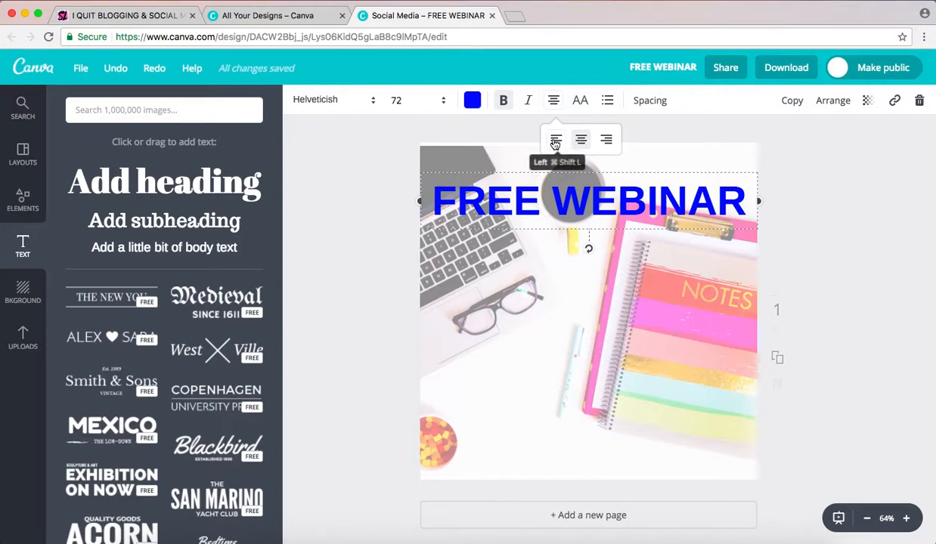
left_click(587, 102)
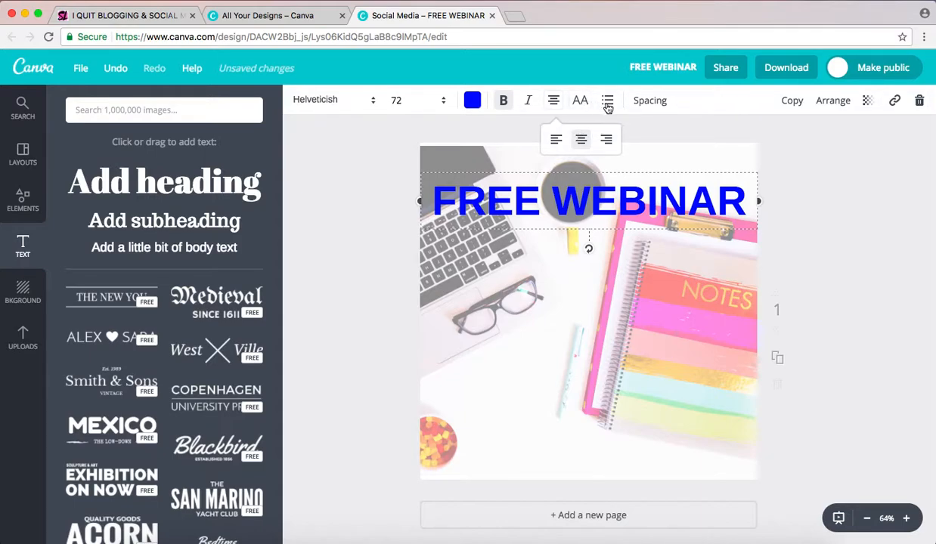
left_click(652, 101)
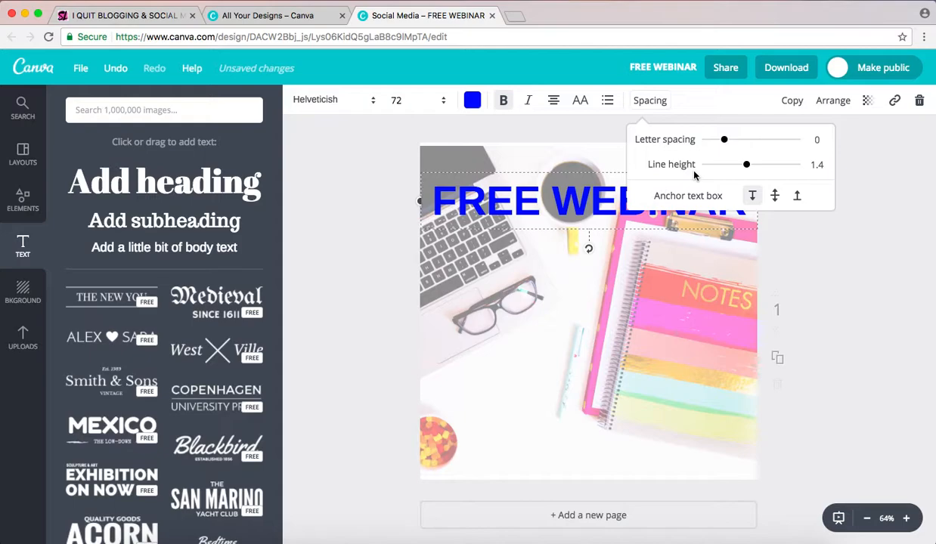
- Tighten the FREE WEBINAR heading's letter spacing to -10, keeping its line height at 1.4
left_click(725, 142)
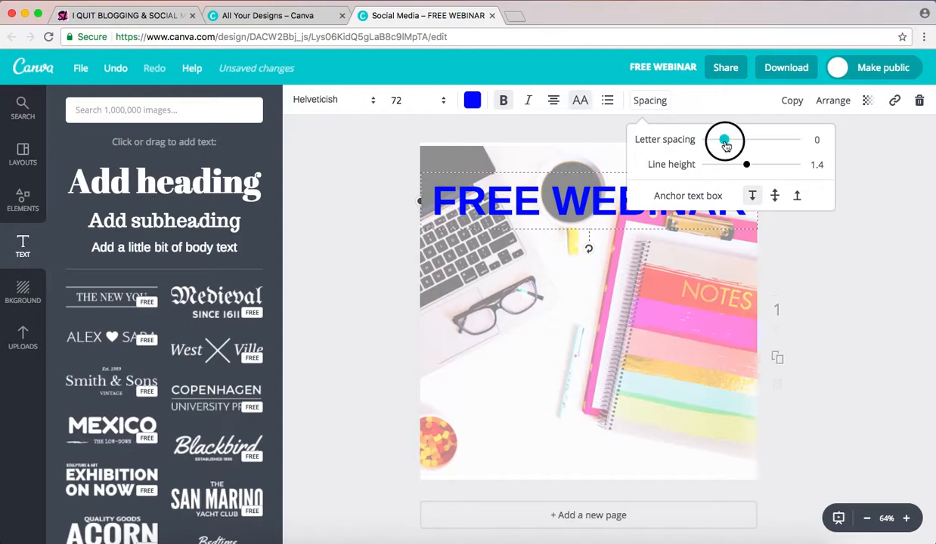
left_click_drag(726, 146, 723, 145)
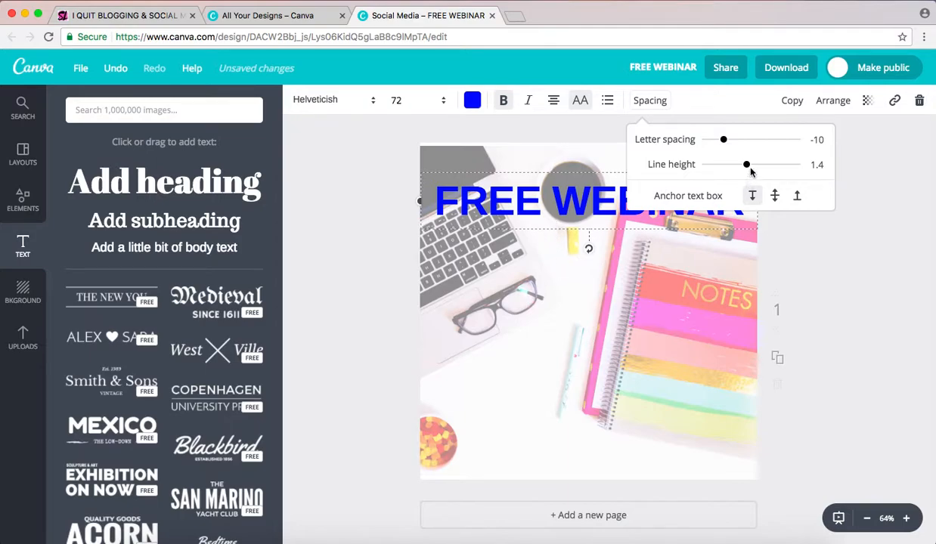
mouse_move(748, 167)
left_mouse_down()
mouse_move(736, 169)
mouse_move(748, 163)
left_mouse_up()
left_click(869, 172)
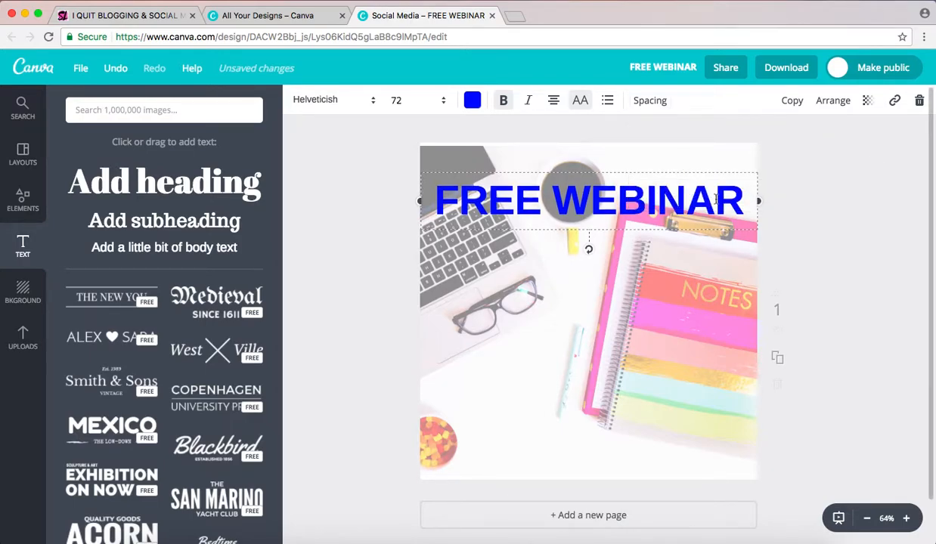
- Move the FREE WEBINAR heading slightly higher on the page
left_click(536, 280)
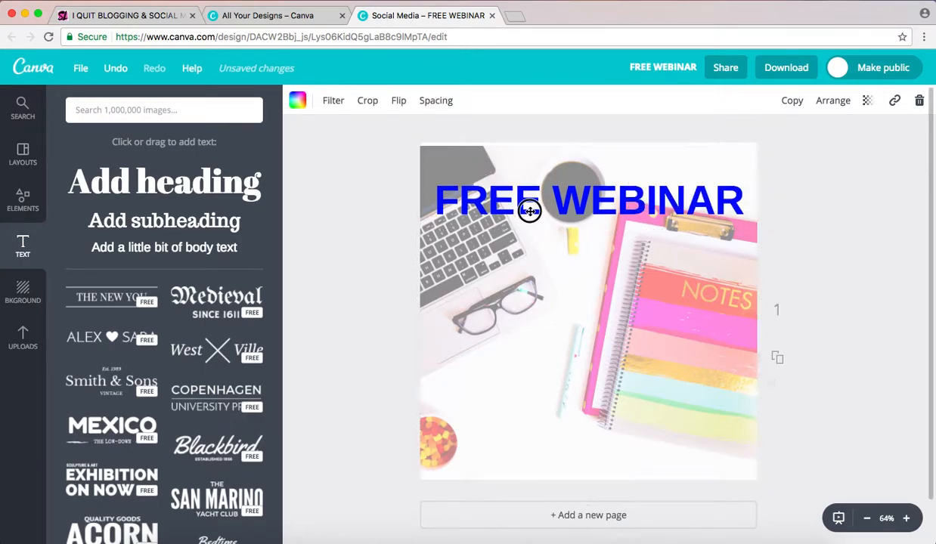
left_click_drag(531, 209, 531, 202)
left_click(529, 236)
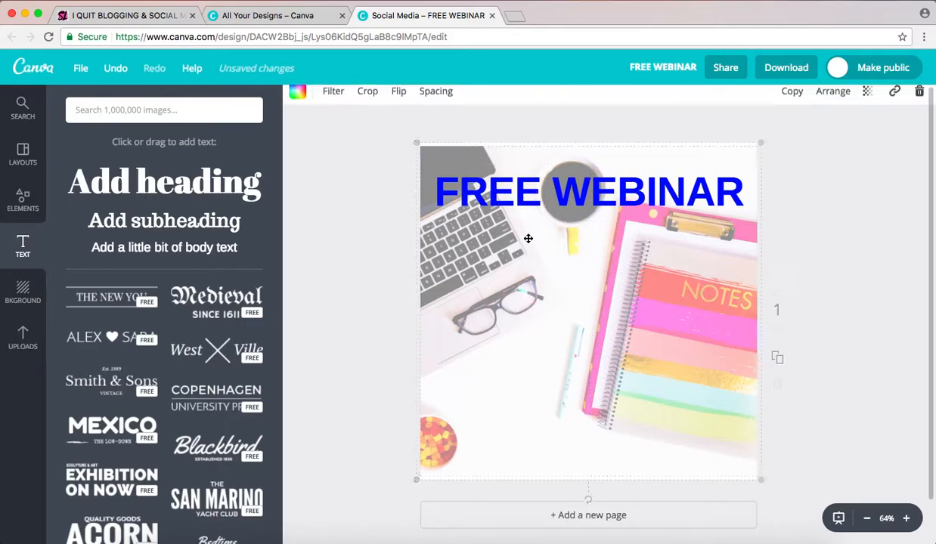
- Add a second heading to the page reading "ROCK YOUR SOCIAL MEDIA"
left_click(232, 189)
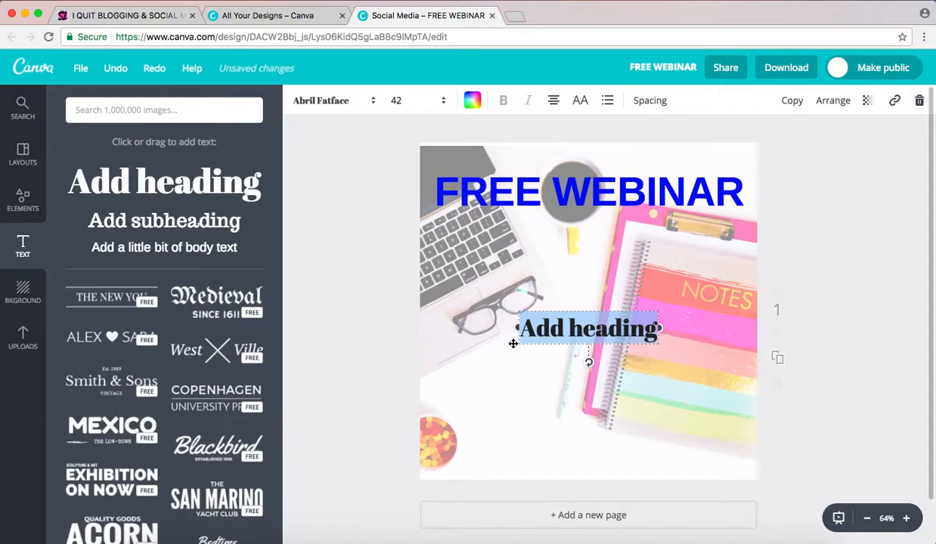
type("roc")
key("BackSpace")
key("BackSpace")
key("BackSpace")
type("ROCK")
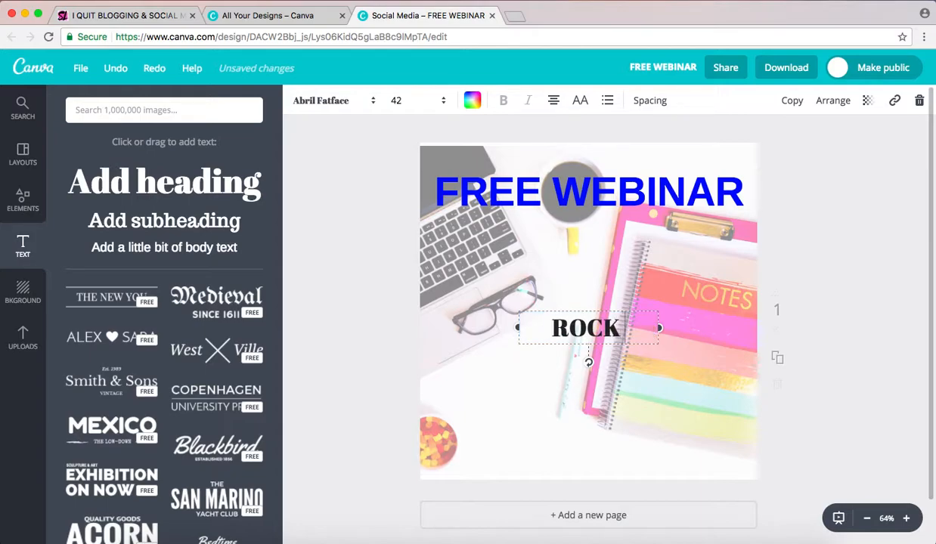
type(" YOUR SOCIAL MEDIA")
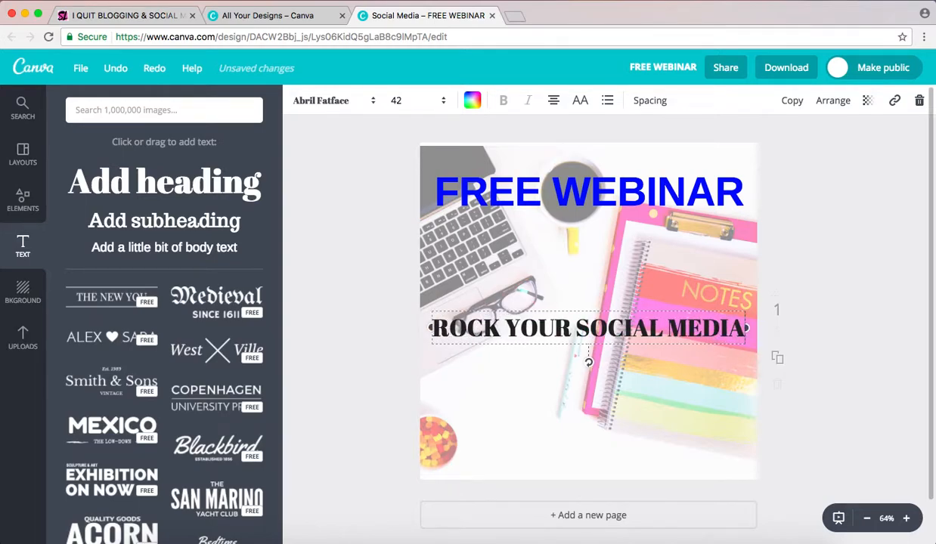
- Format the "ROCK YOUR SOCIAL MEDIA" text in bold Helveticish at size 64
left_click(358, 106)
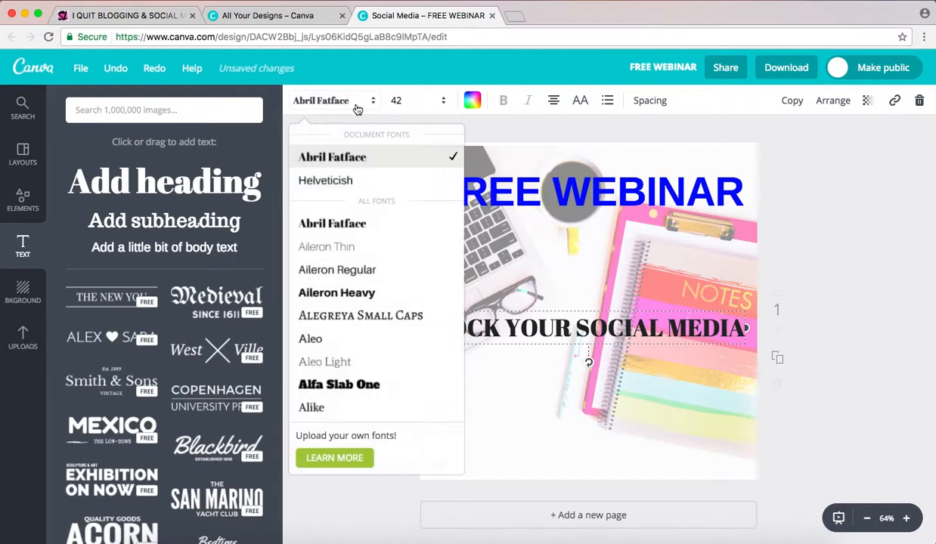
left_click(348, 182)
left_click(398, 101)
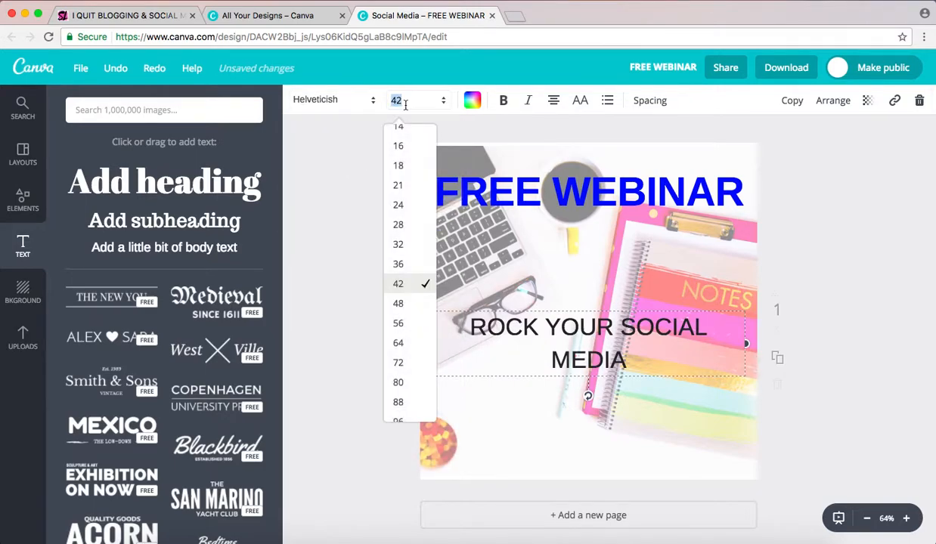
left_click(401, 323)
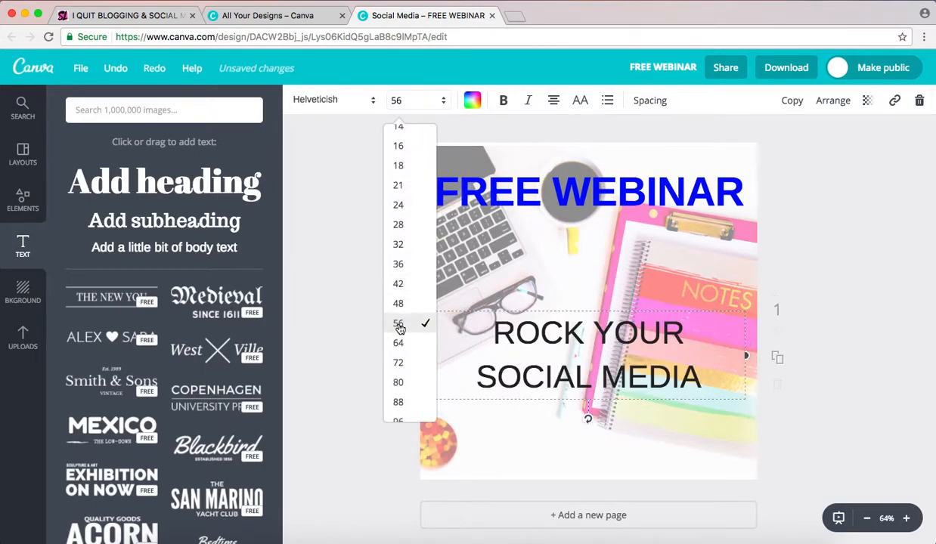
left_click(401, 103)
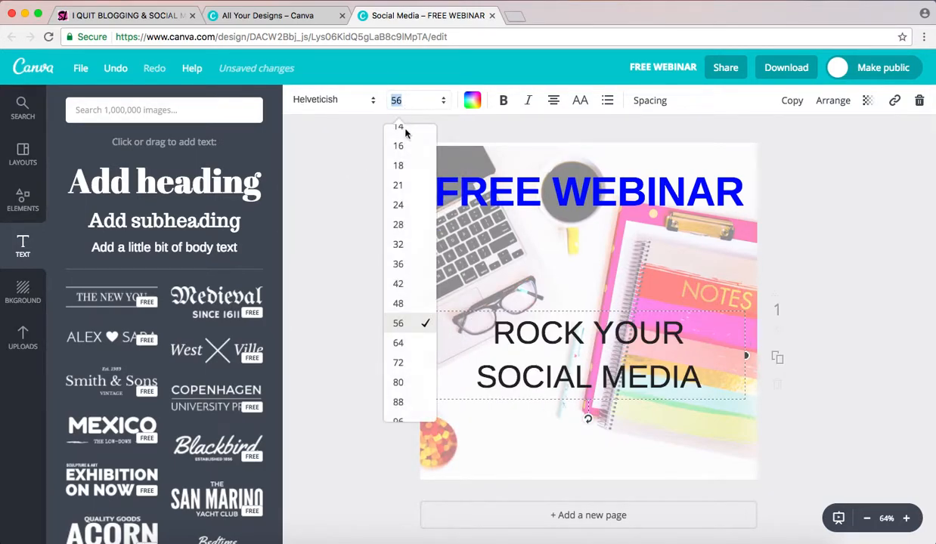
left_click(401, 344)
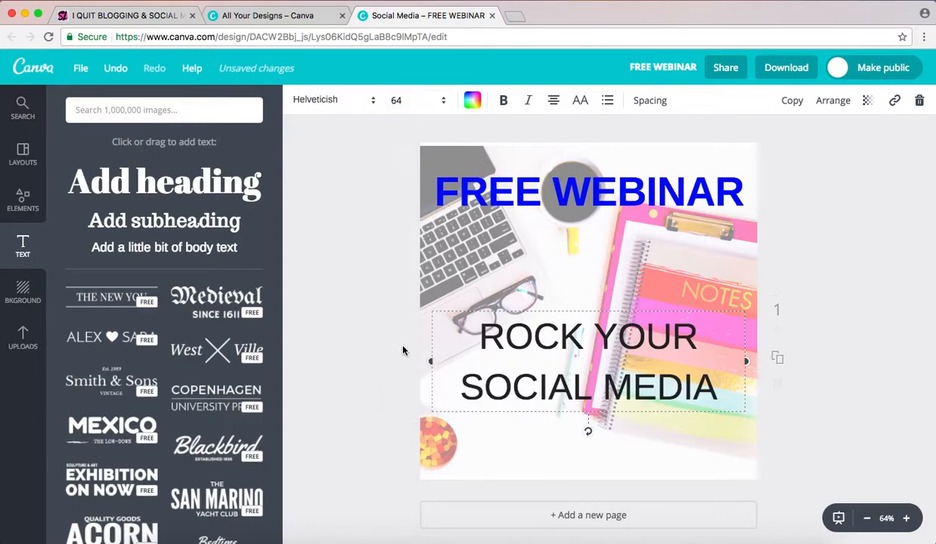
left_click(504, 101)
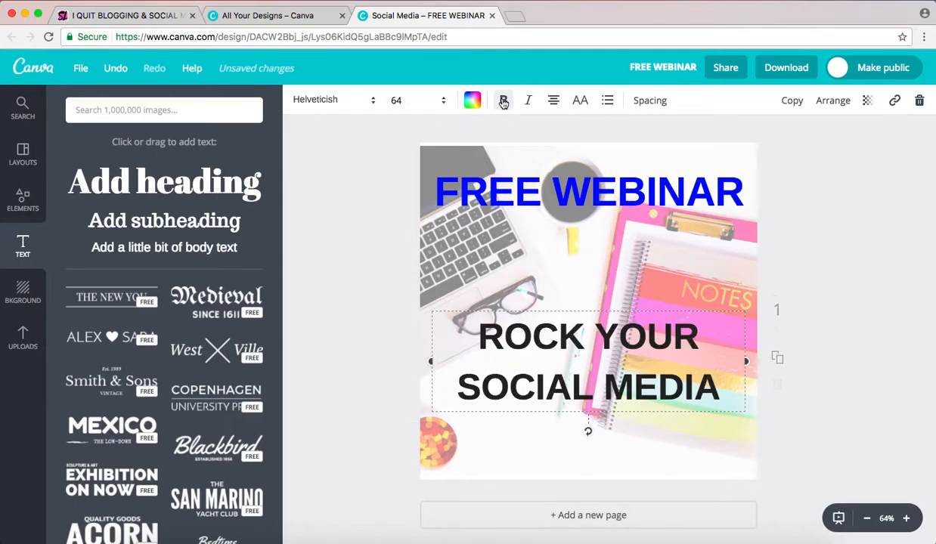
left_click(416, 293)
- Move the "ROCK YOUR SOCIAL MEDIA" text up directly beneath the blue heading and set its font size to 72
left_click_drag(573, 335, 570, 255)
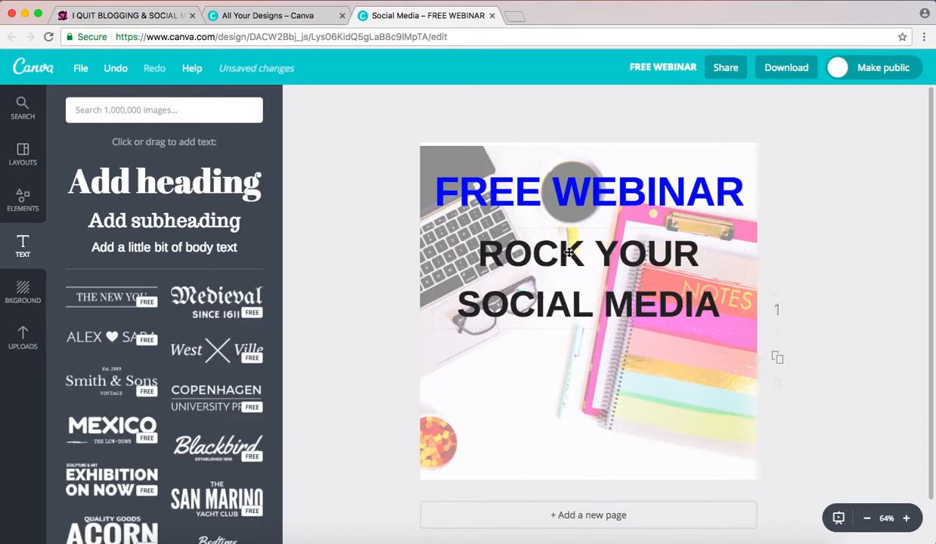
left_click(405, 100)
left_click(416, 305)
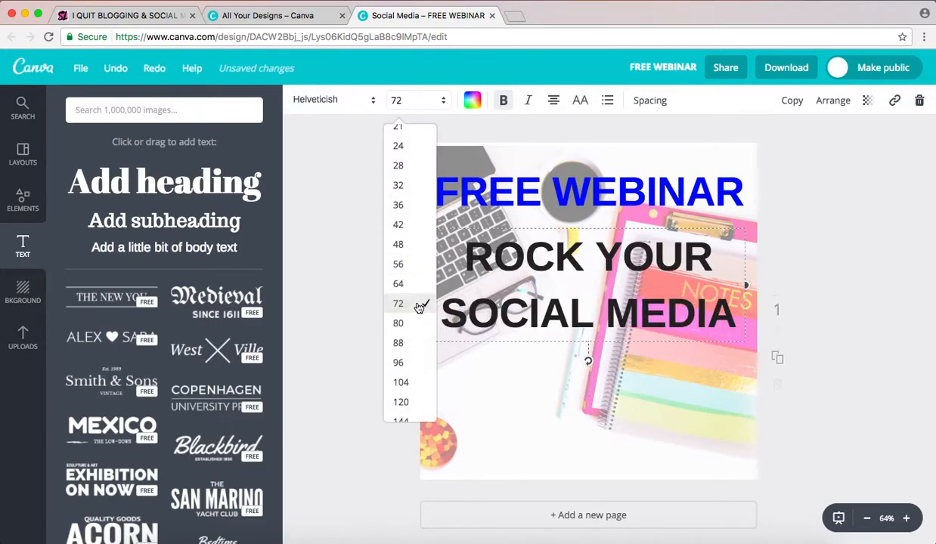
left_click(344, 307)
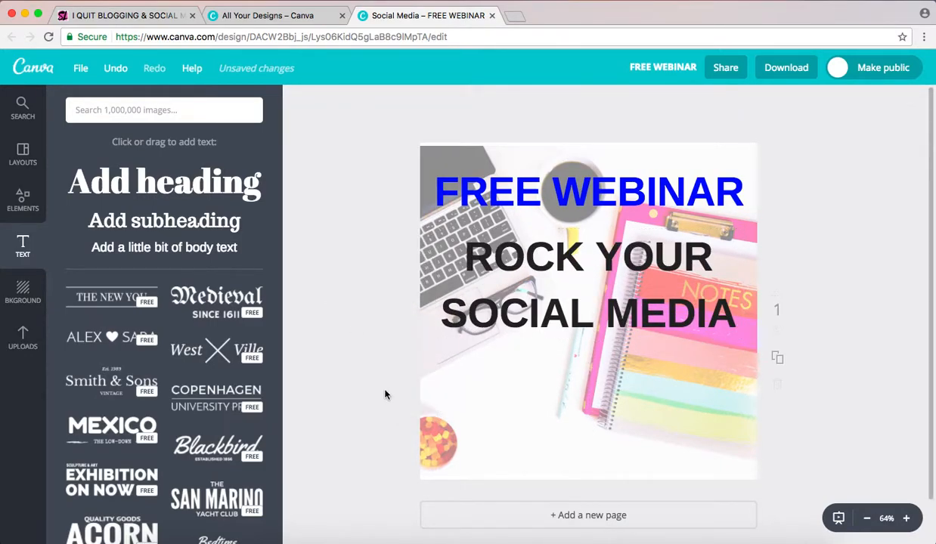
- Set the "ROCK YOUR SOCIAL MEDIA" text's letter spacing to -10 and its line height to 1.03
left_click(580, 316)
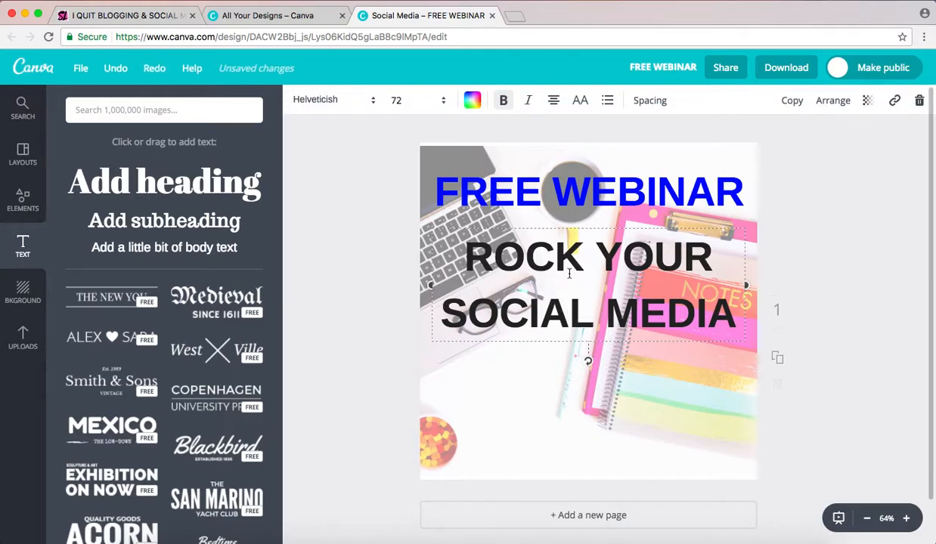
left_click(653, 103)
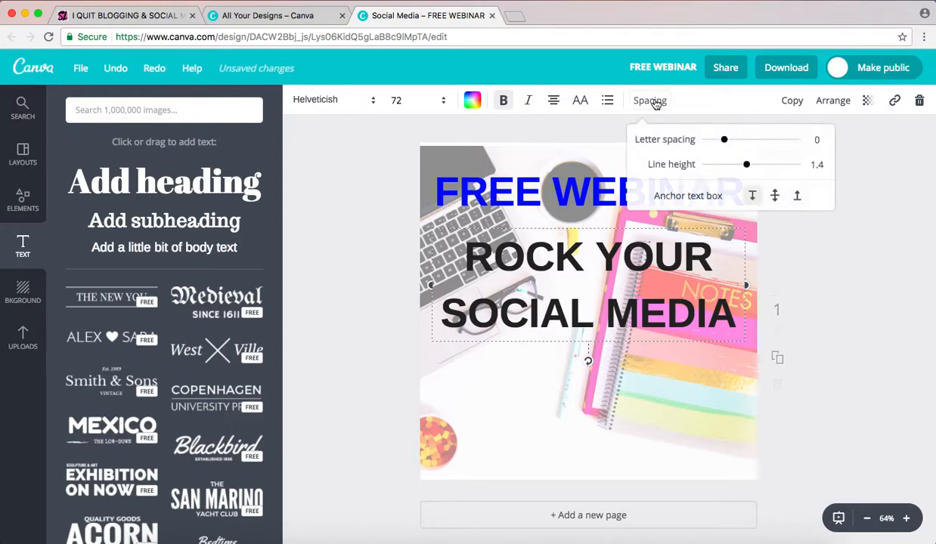
left_click_drag(723, 142, 729, 166)
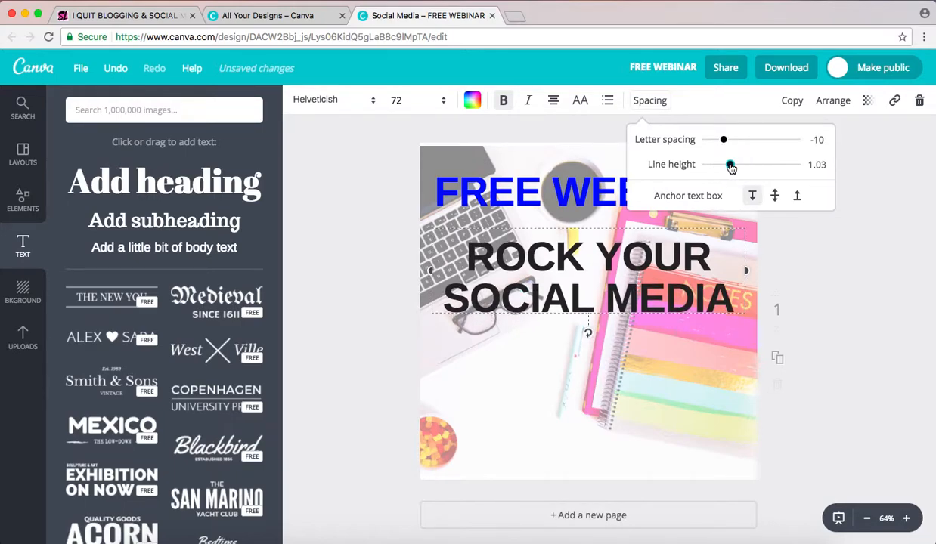
left_click(823, 262)
- Shift both headings down toward the middle of the page, placing FREE WEBINAR closer above "ROCK YOUR SOCIAL MEDIA"
left_click(341, 272)
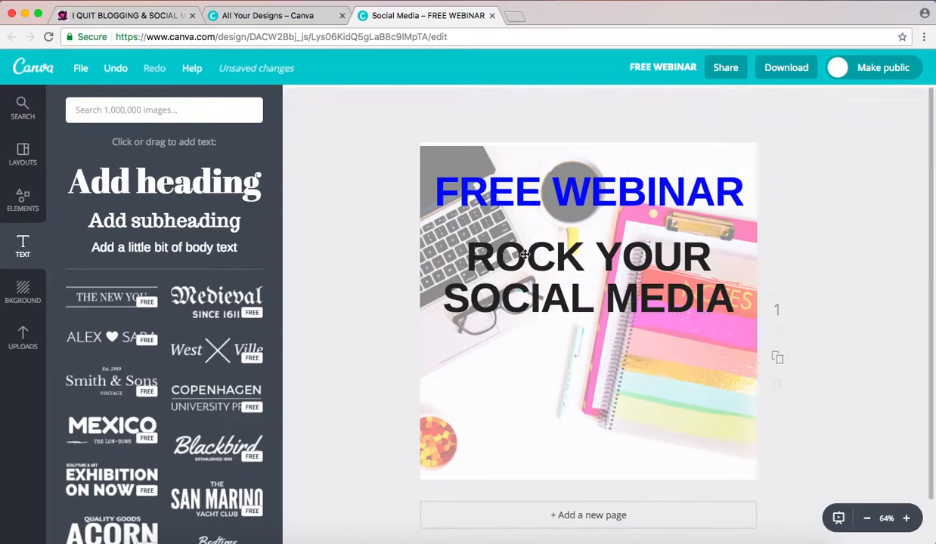
left_click_drag(549, 263, 552, 280)
left_click_drag(551, 194, 570, 231)
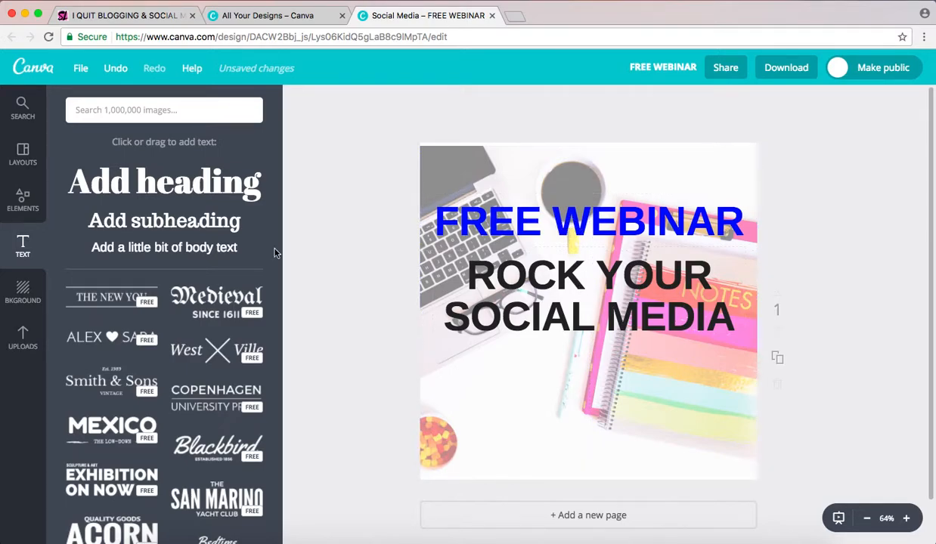
- Add a body text box at the bottom centre of the page reading "SleepingIsForLosers.com"
left_click_drag(187, 253, 581, 304)
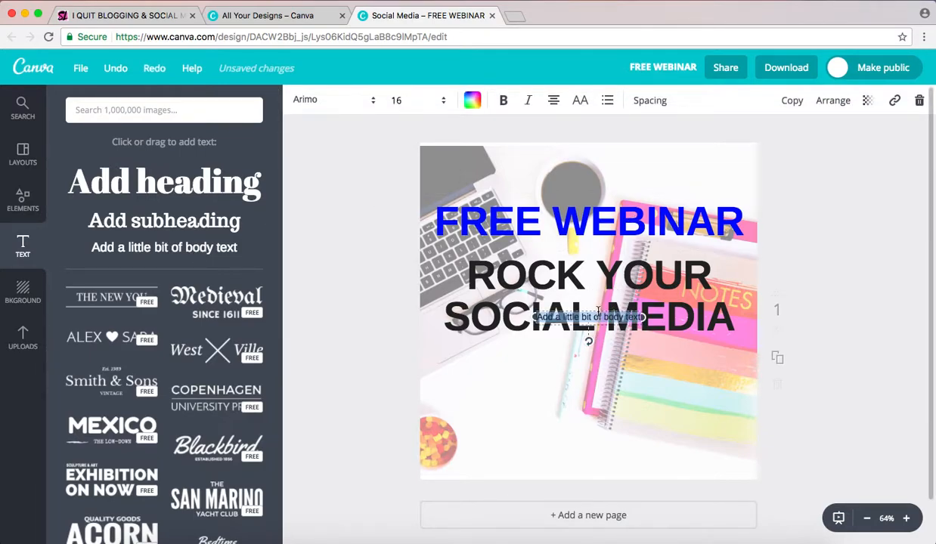
left_click_drag(602, 312, 598, 456)
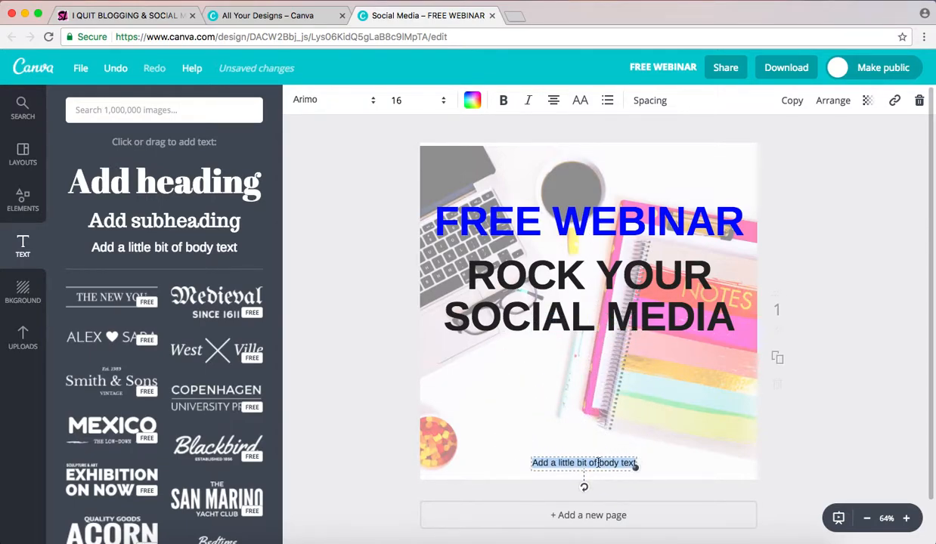
type("SleepingT")
key("BackSpace")
type("Is")
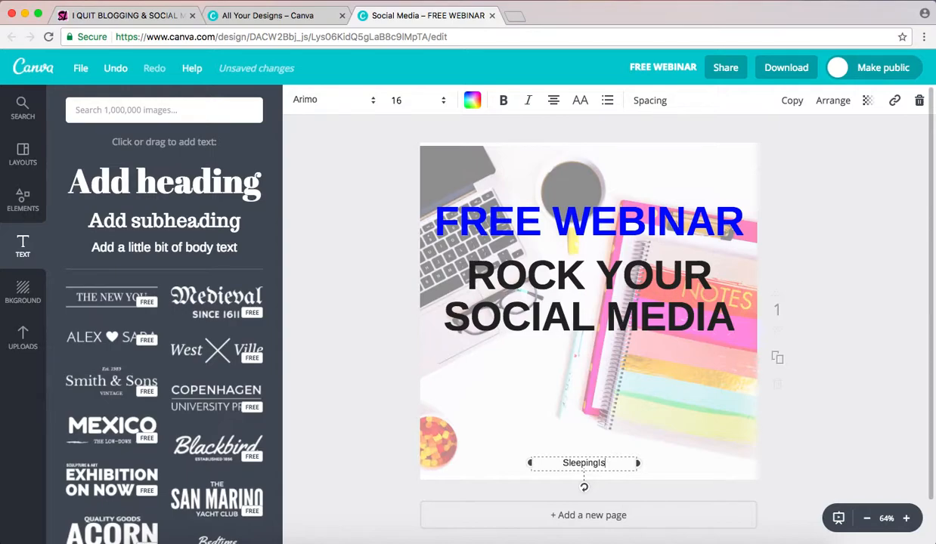
type("ForLosers.com")
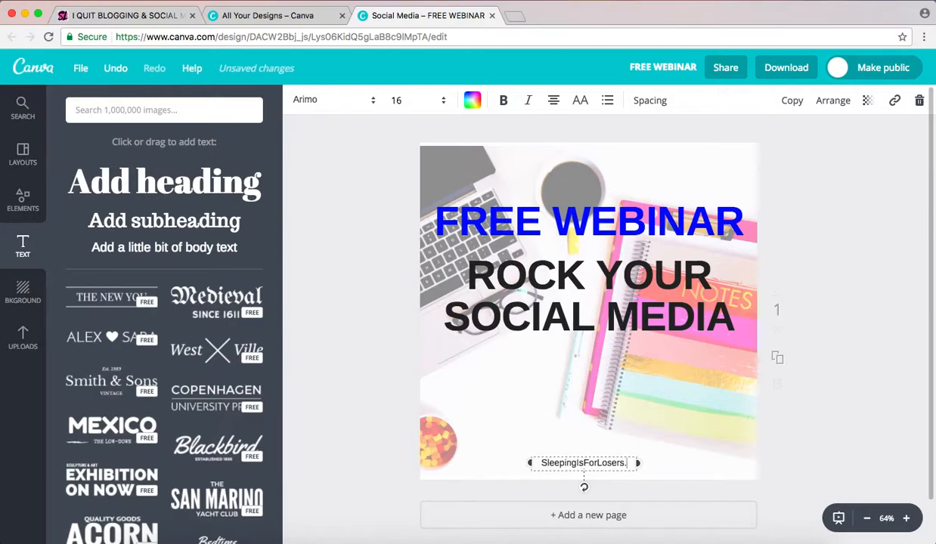
- Make the website address bold in Helveticish and nudge it slightly closer to the page's bottom edge
left_click(503, 100)
left_click(342, 106)
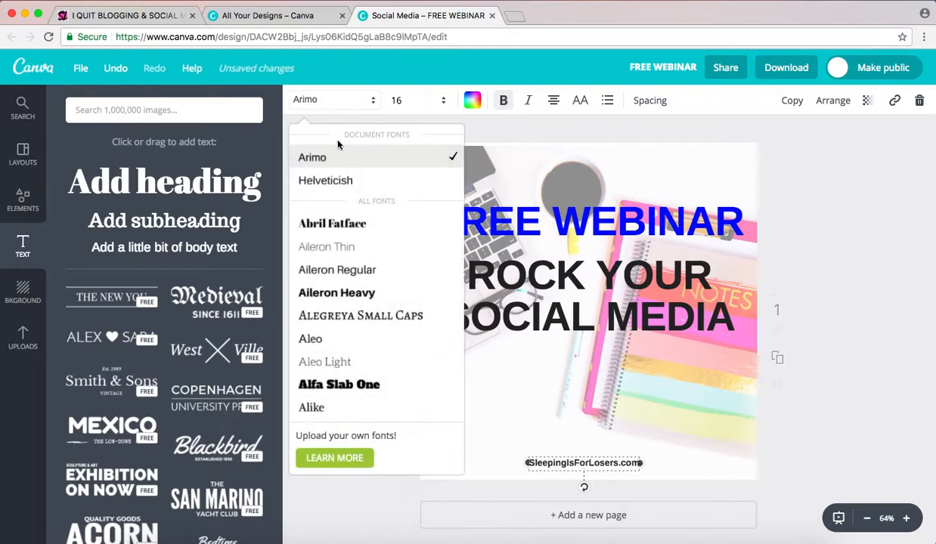
left_click(335, 182)
left_click(354, 350)
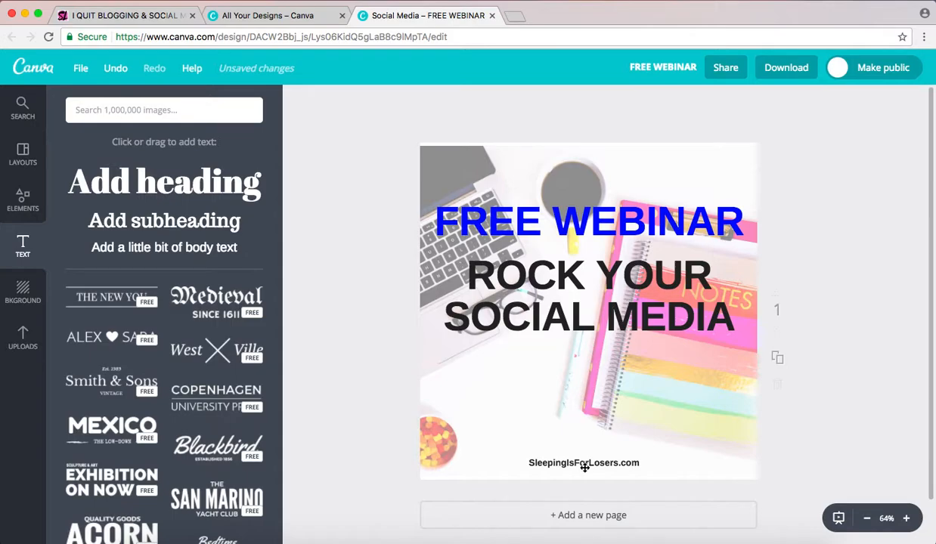
left_click_drag(587, 465, 616, 465)
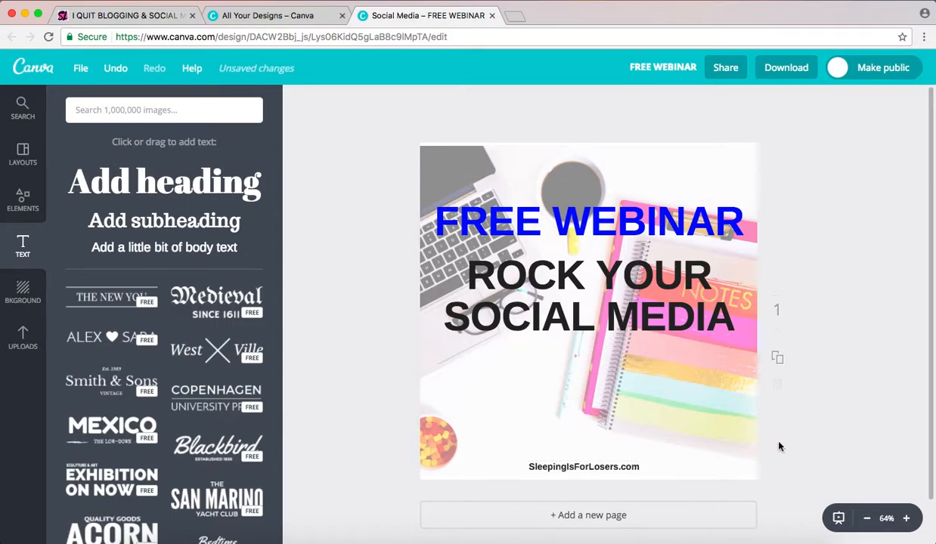
- Add a subheading below "ROCK YOUR SOCIAL MEDIA" with "June 16, 2017" and "2:00 pm (EST)" on two lines
left_click(165, 227)
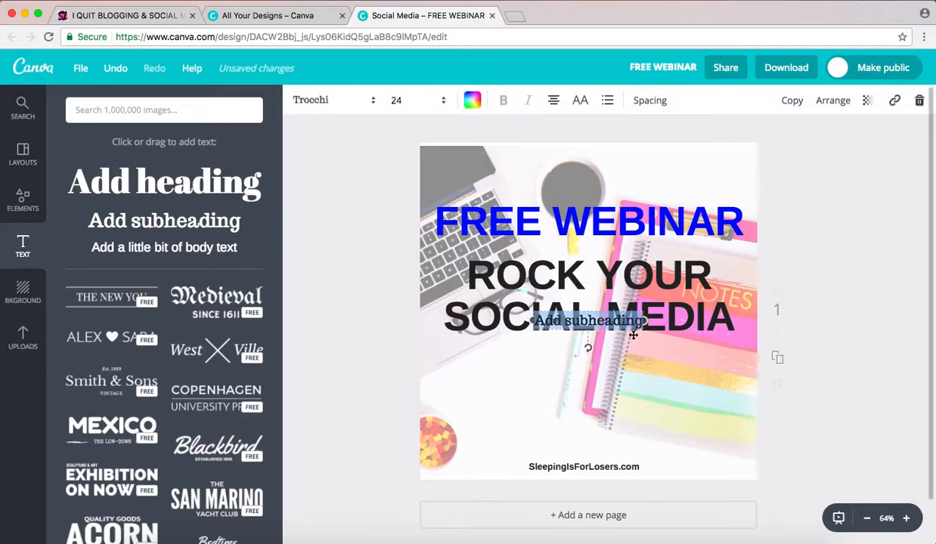
left_click_drag(607, 308, 600, 353)
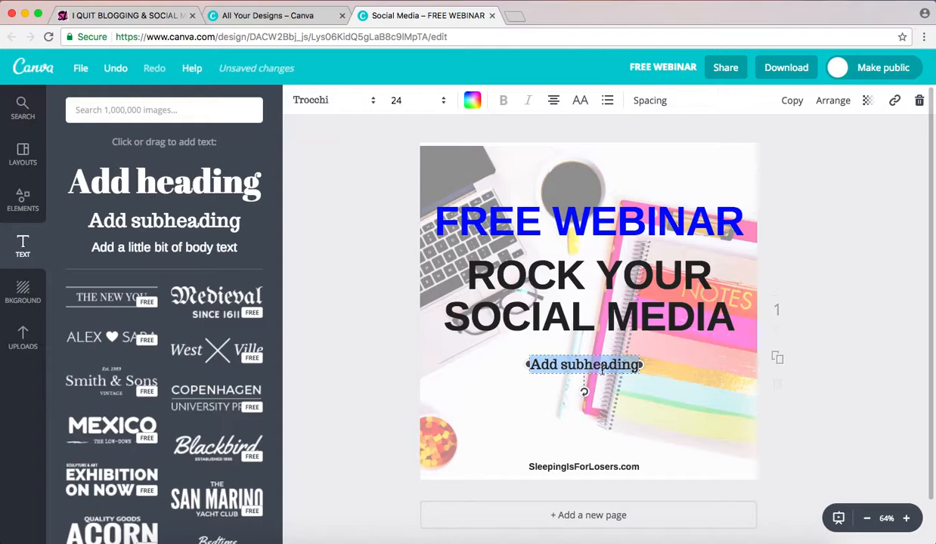
type("June 16, 2017 ")
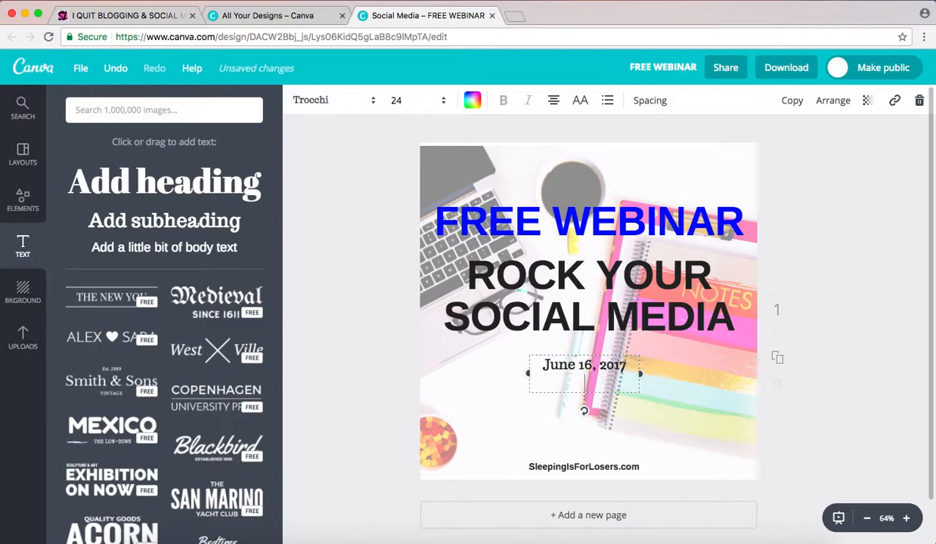
type("2:00 pm (EST")
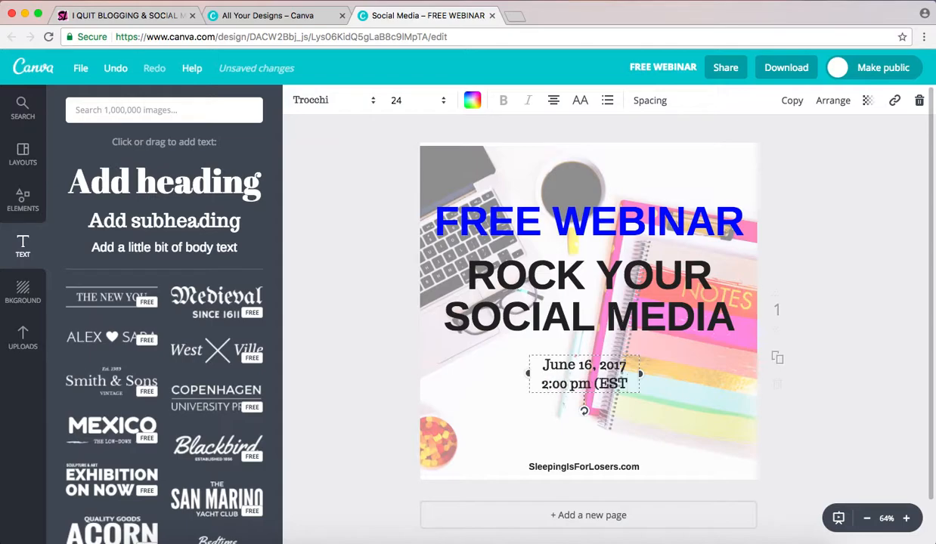
type(")")
- Set the date and time text to Helveticish at size 32
left_click(310, 100)
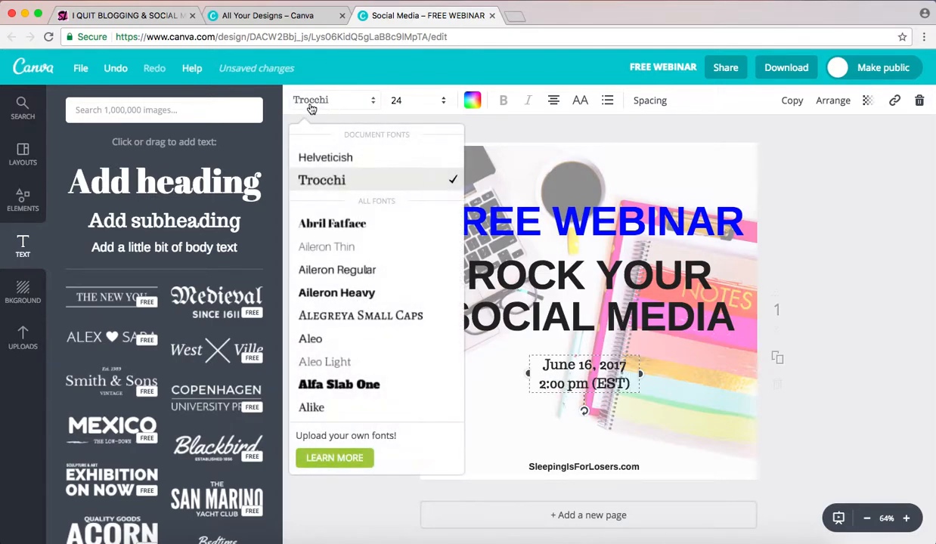
left_click(316, 157)
left_click(409, 99)
left_click(399, 324)
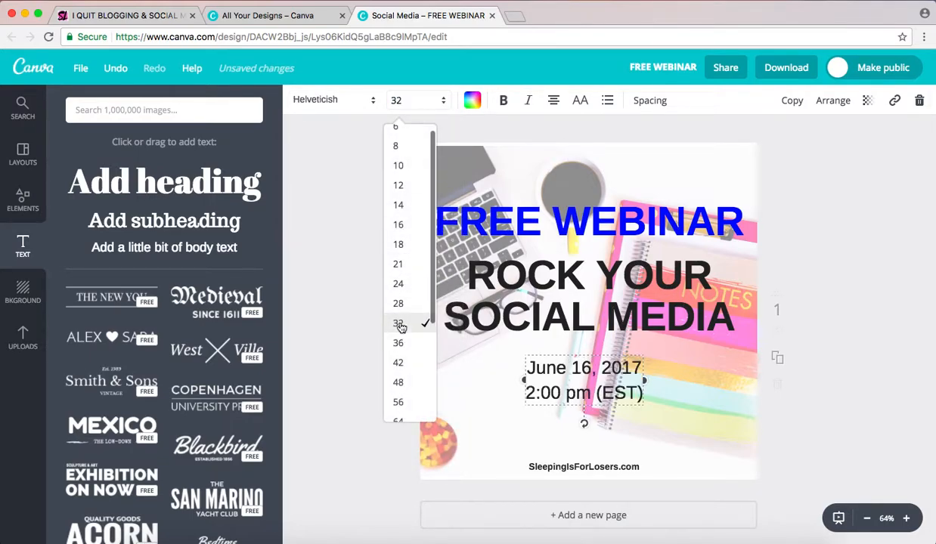
- Make the date and time text bold at size 42 and set its line height to 1.02
left_click(414, 100)
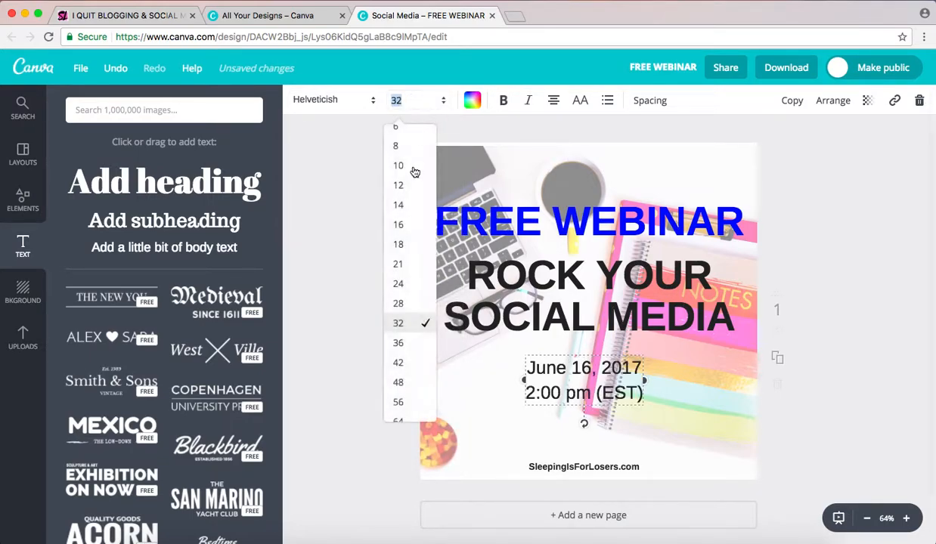
left_click(409, 363)
left_click(502, 101)
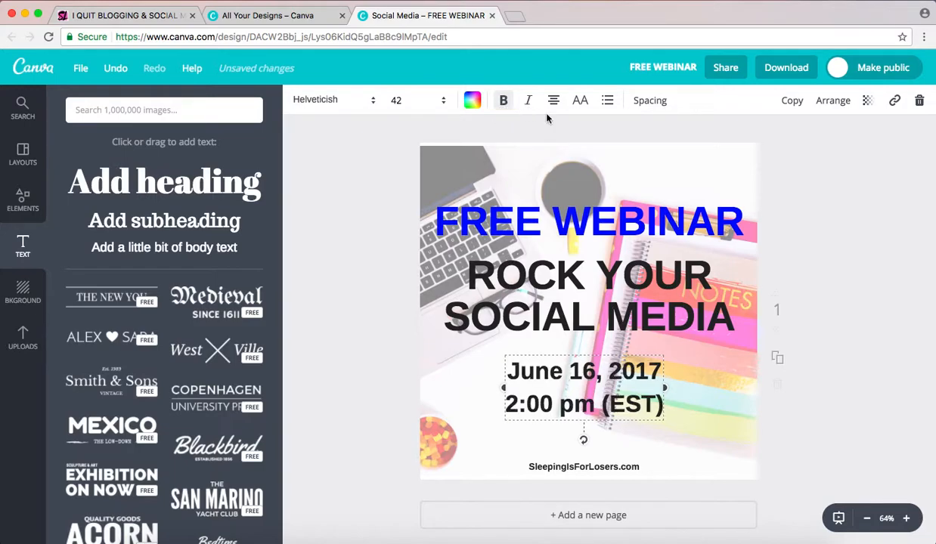
left_click(651, 100)
left_click_drag(746, 166, 729, 165)
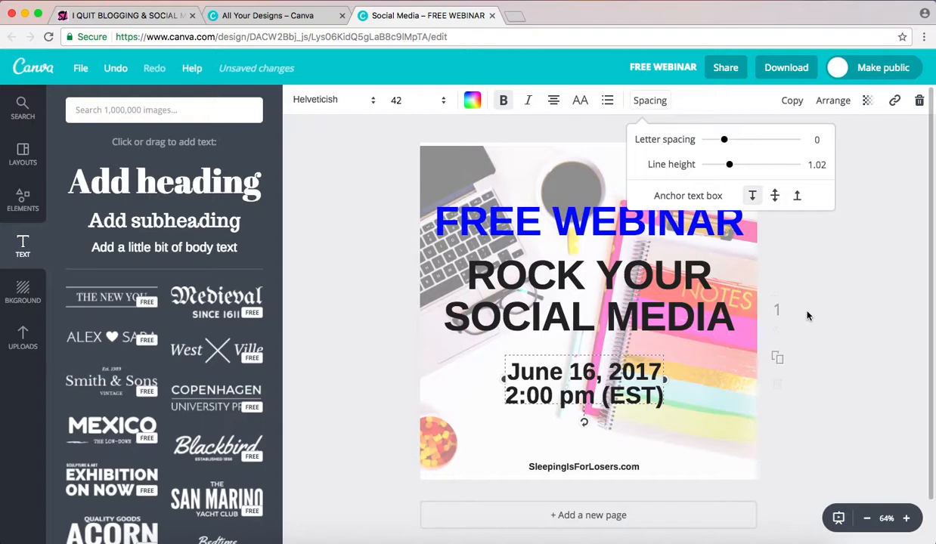
left_click(821, 325)
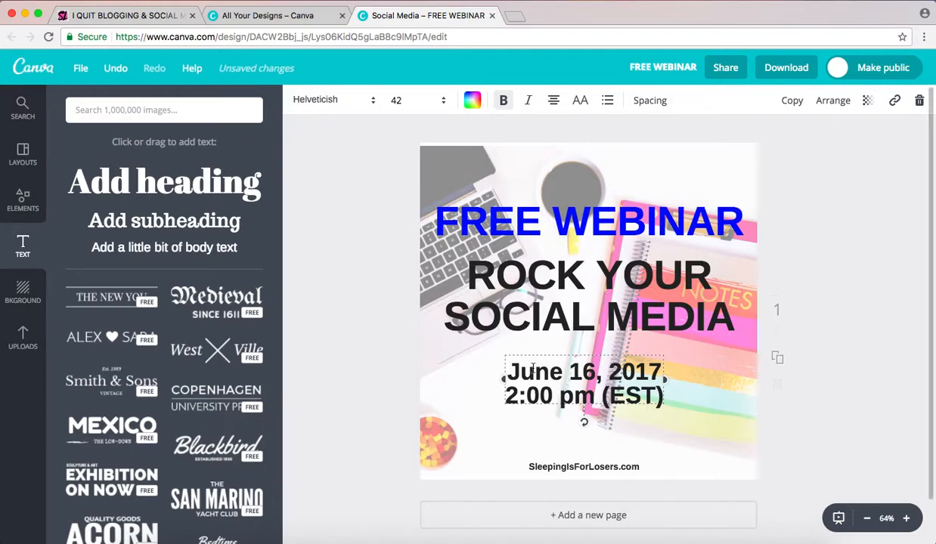
- Color the date and time text with the same blue as the "FREE WEBINAR" heading
left_click(472, 100)
left_click(508, 162)
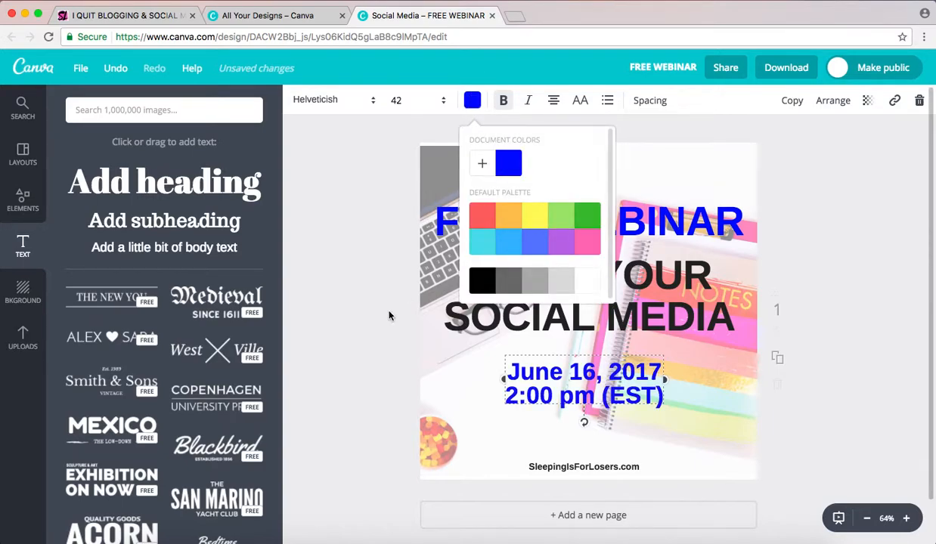
left_click(358, 298)
- Widen the "ROCK YOUR SOCIAL MEDIA" text box to about the page width and set its font size to 80
left_click(580, 291)
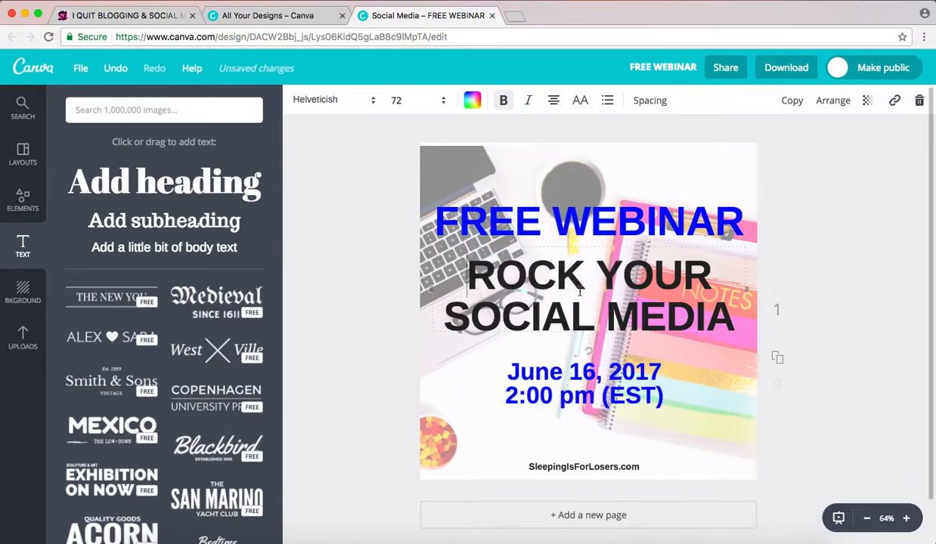
left_click(424, 102)
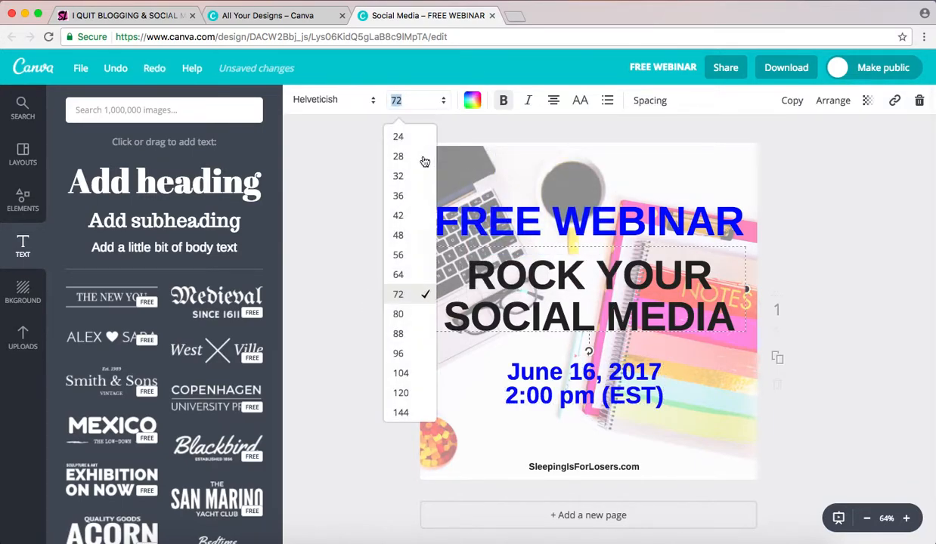
left_click(410, 328)
left_click_drag(433, 323, 393, 324)
left_click_drag(744, 324, 757, 324)
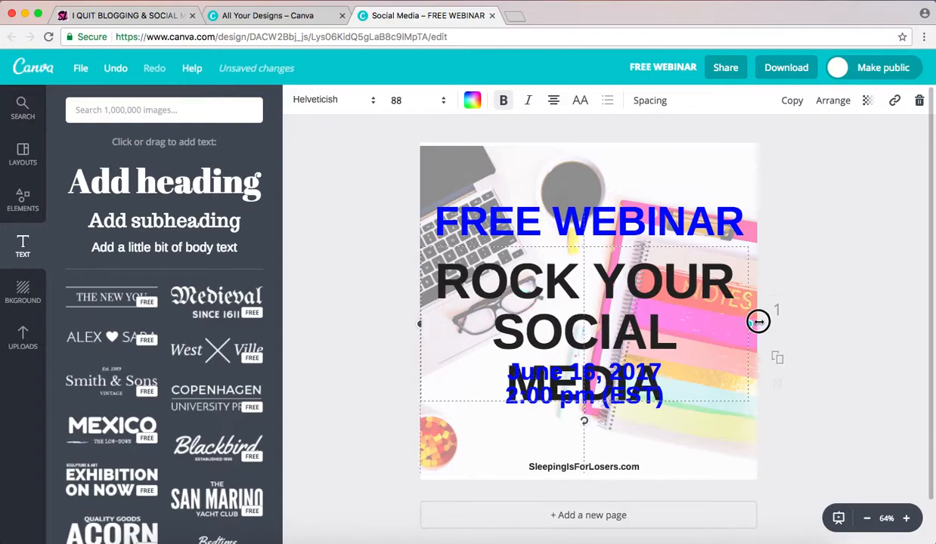
left_click(426, 101)
left_click(389, 313)
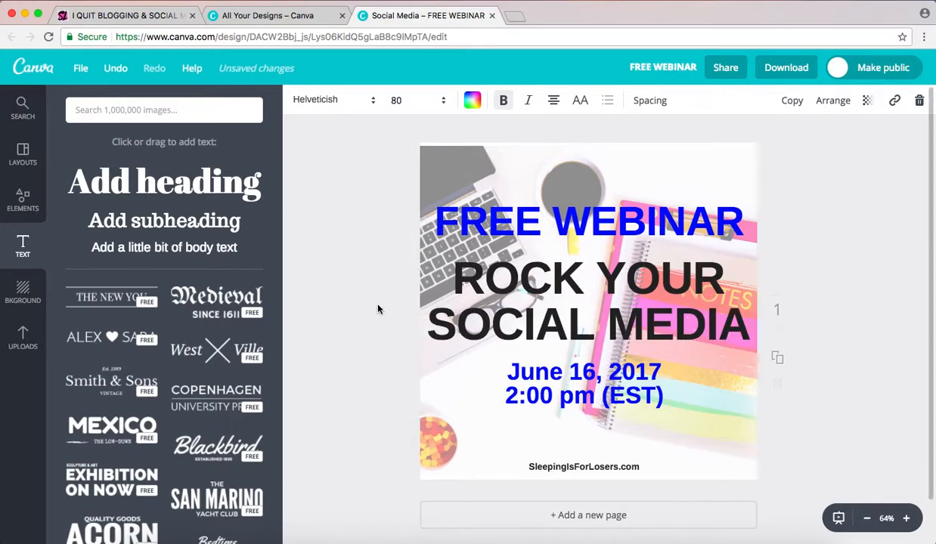
left_click(378, 309)
- Reposition both headings and the date text so they are centered with wider vertical gaps between them
left_click_drag(548, 220, 547, 209)
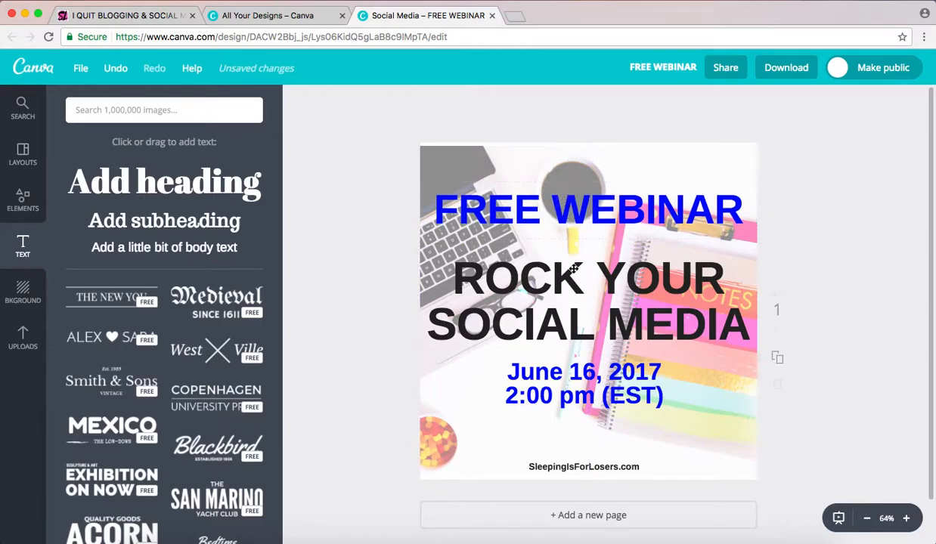
left_click_drag(574, 268, 571, 261)
left_click_drag(576, 382, 593, 402)
left_click_drag(596, 309, 594, 319)
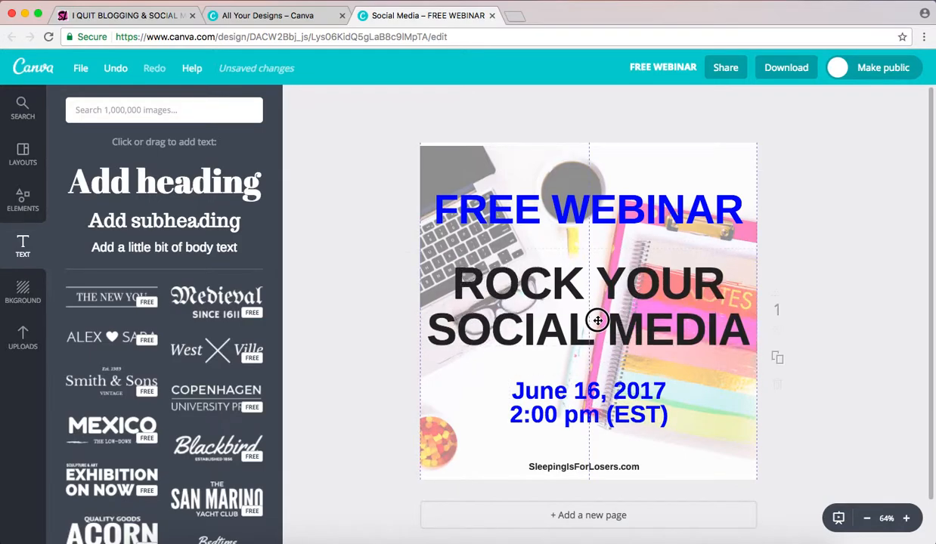
left_click_drag(586, 202, 595, 212)
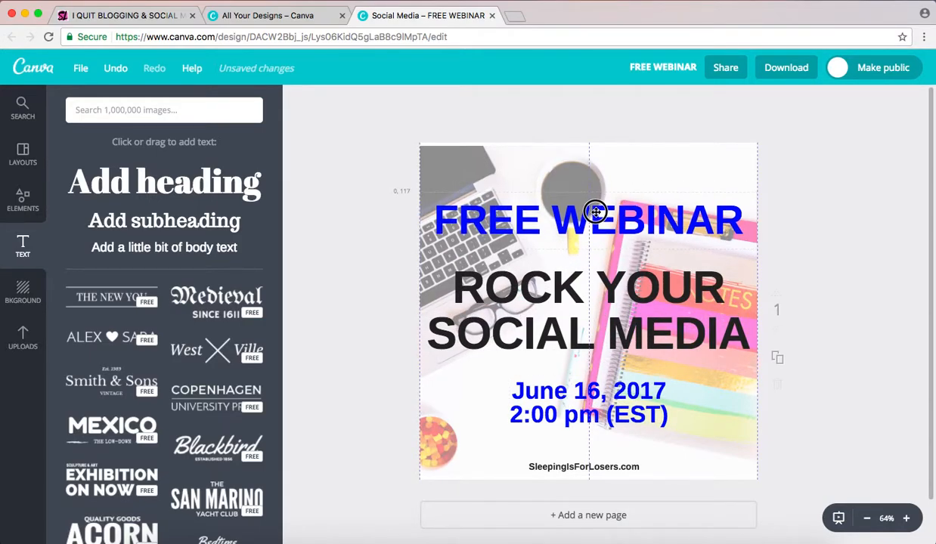
- Slightly increase the transparency of the desk photo background
left_click(725, 152)
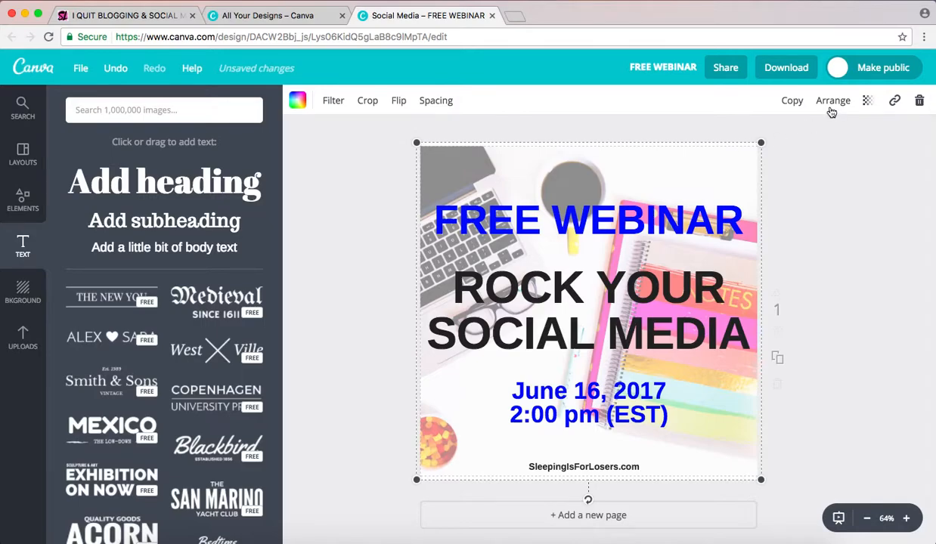
left_click(868, 101)
left_click_drag(798, 140, 790, 141)
left_click(832, 225)
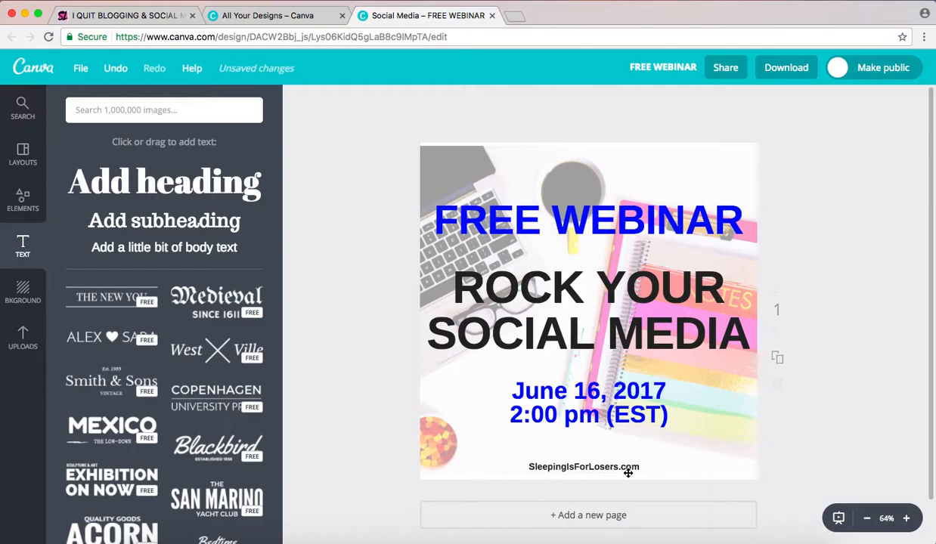
- Move both headings, the date and time text and the website address higher on the page
left_click_drag(603, 215, 625, 187)
left_click_drag(629, 289, 632, 257)
left_click_drag(631, 389, 627, 373)
left_click_drag(622, 467, 619, 452)
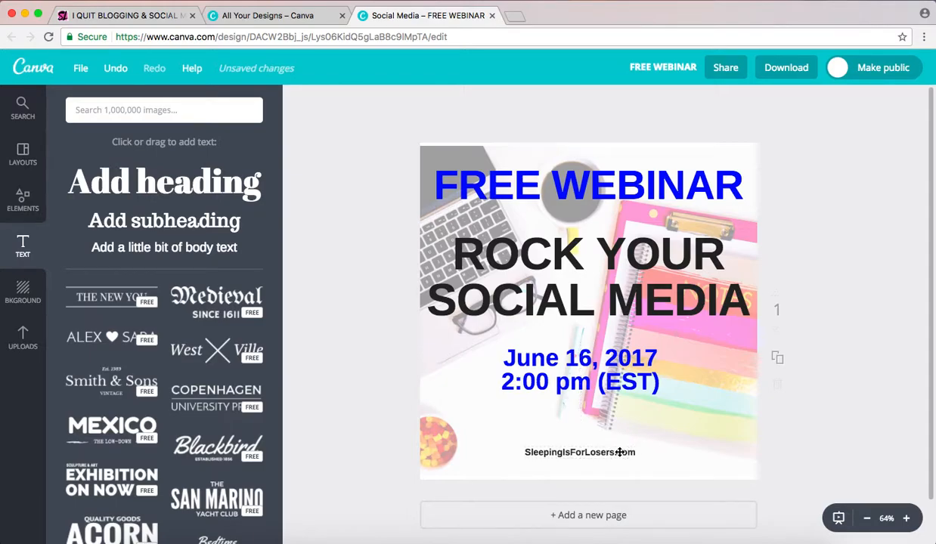
- Set the website address text to size 21
left_click(395, 100)
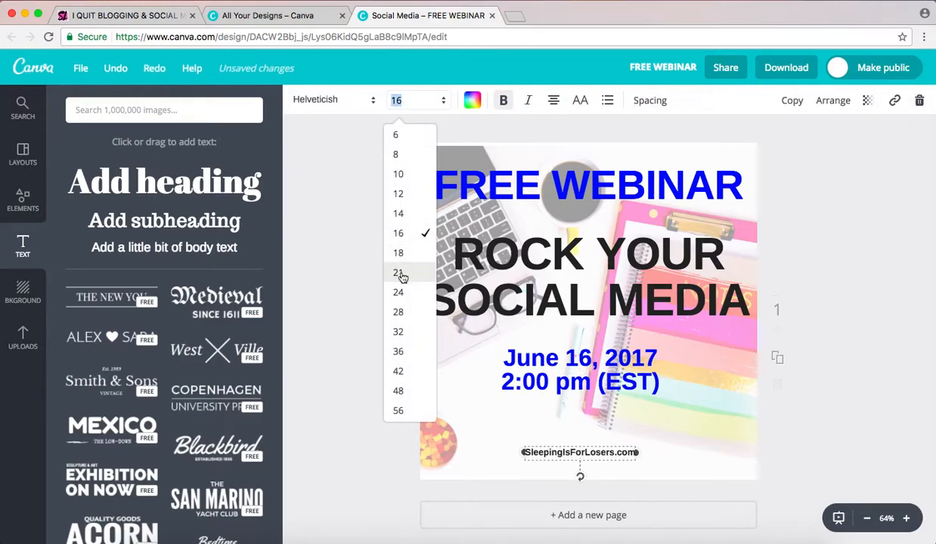
left_click(399, 272)
left_click(343, 298)
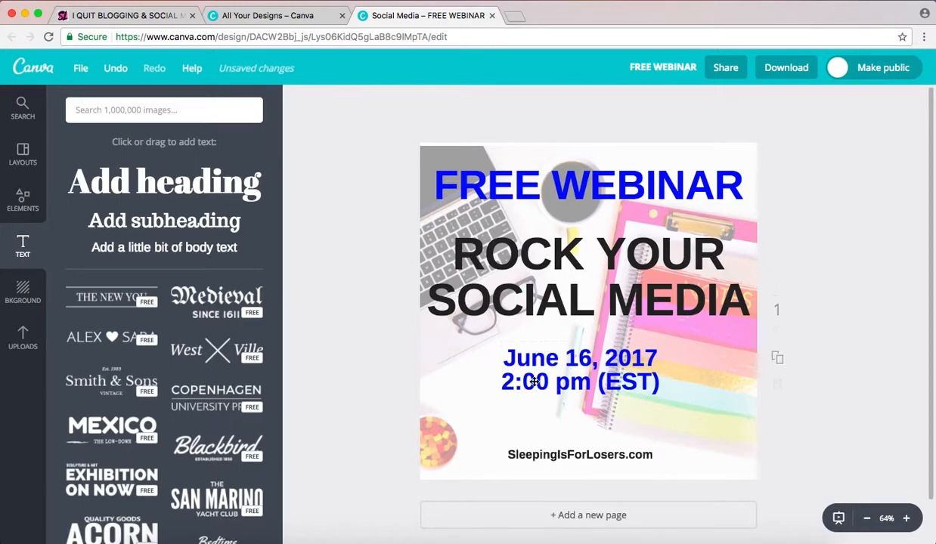
- Enlarge the date and time text to size 56
left_click(541, 384)
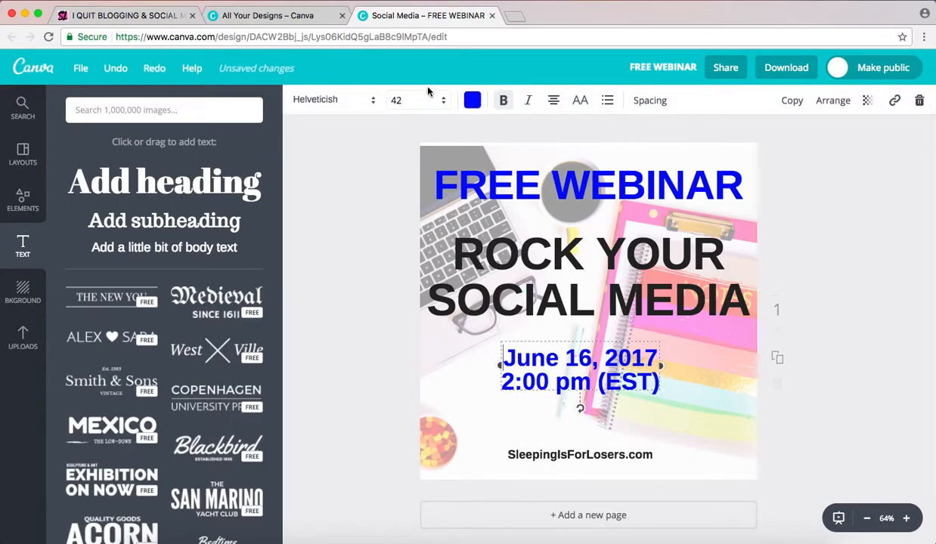
left_click(396, 100)
left_click(404, 332)
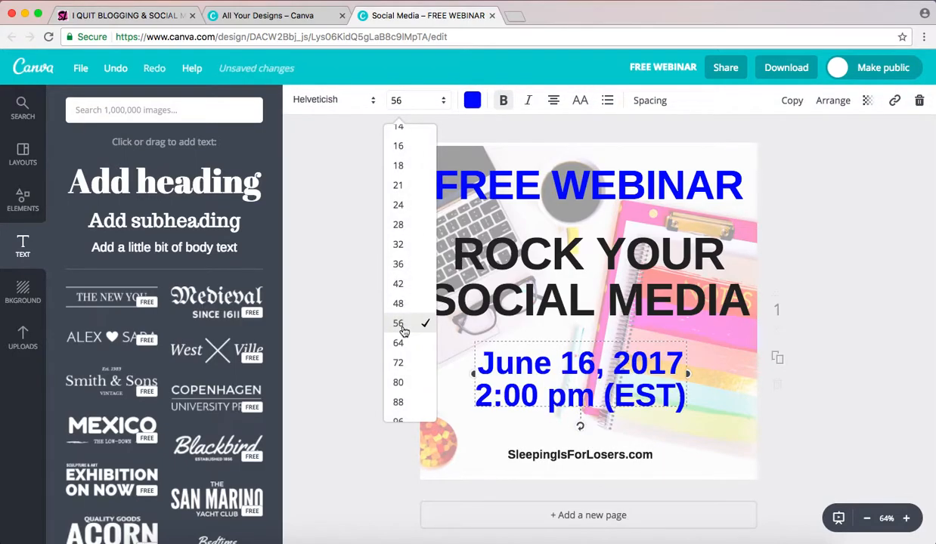
left_click(381, 373)
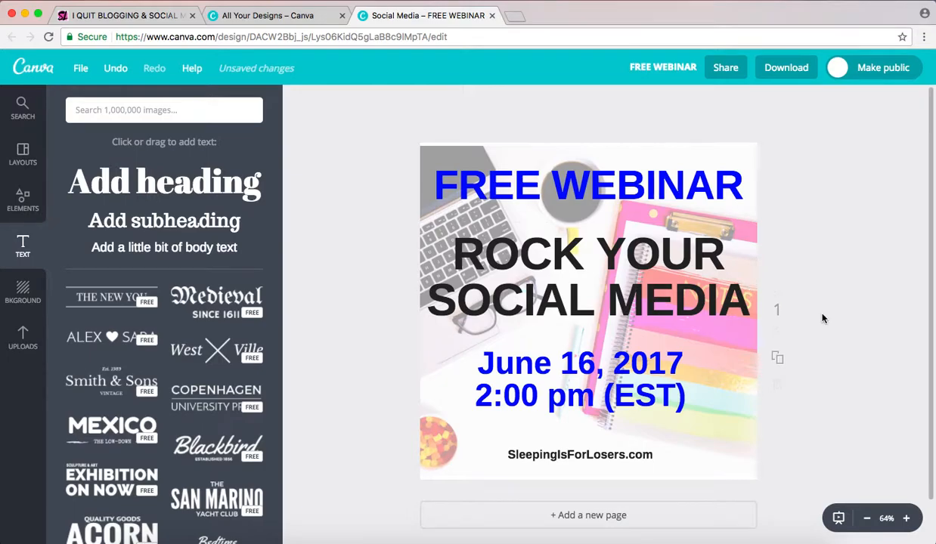
- Duplicate the finished webinar page as a second page and bring the copy into view
scroll(823, 318, "down", 2)
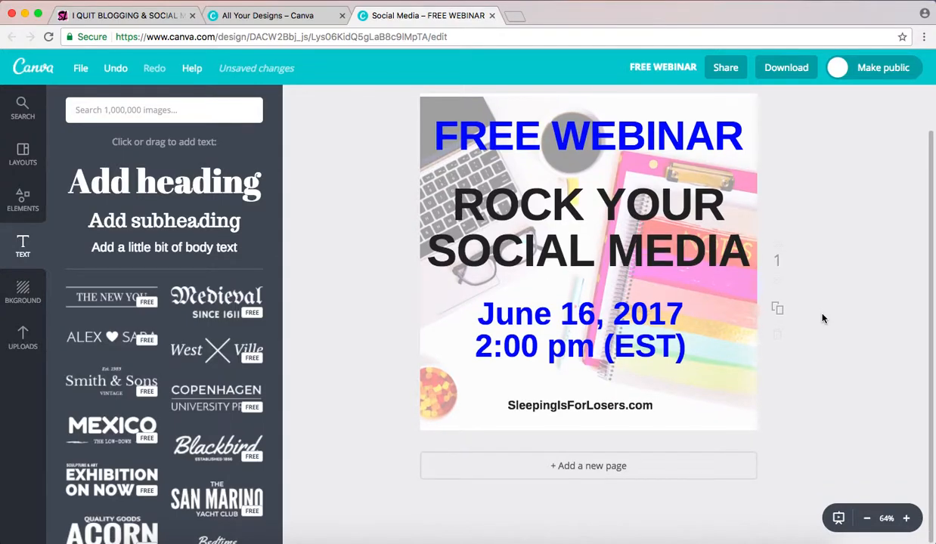
left_click(782, 312)
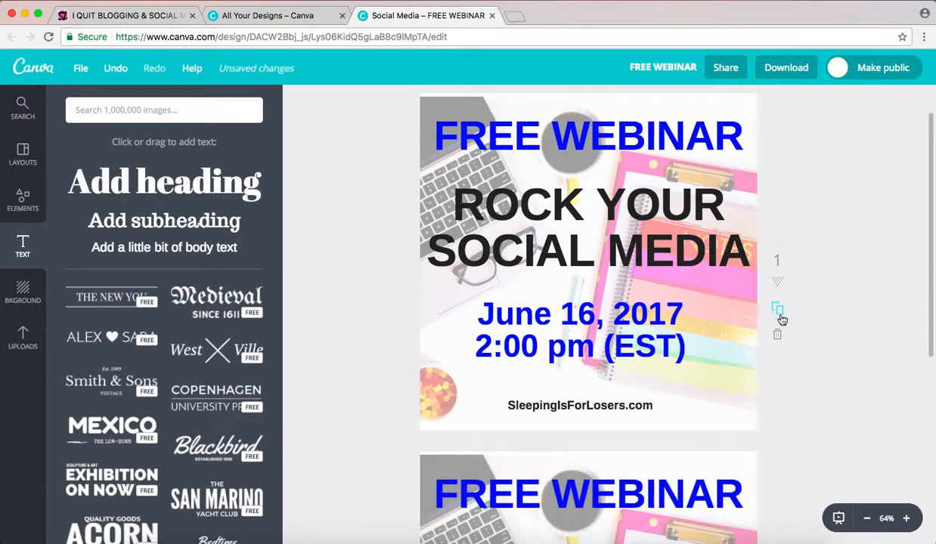
scroll(806, 349, "down", 5)
scroll(806, 349, "up", 1)
scroll(806, 348, "down", 1)
- On page 2, move the date and time text and the website address lower to make room for the heading
left_click_drag(670, 368, 665, 384)
left_click_drag(631, 430, 632, 444)
left_click_drag(642, 388, 642, 393)
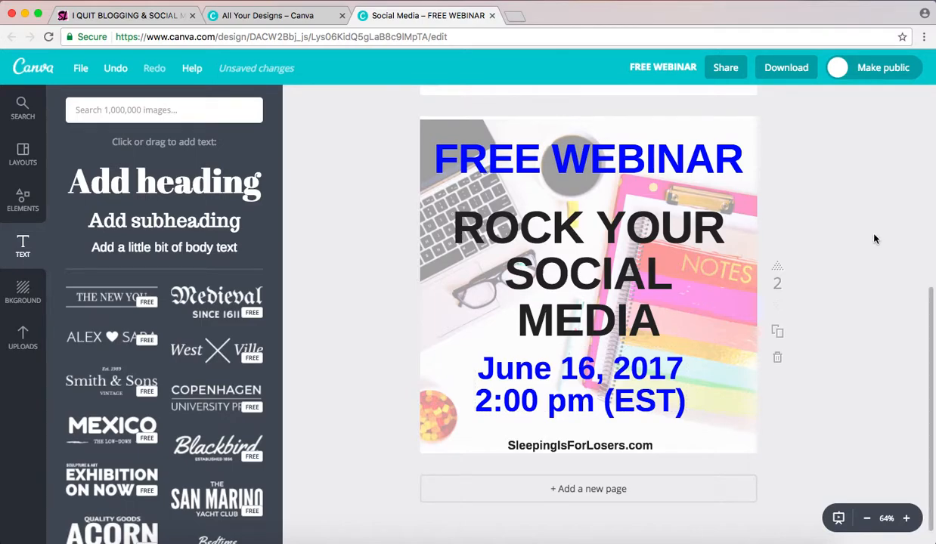
- Download only page 1 of the design as a PNG and dismiss the download message
scroll(875, 239, "up", 5)
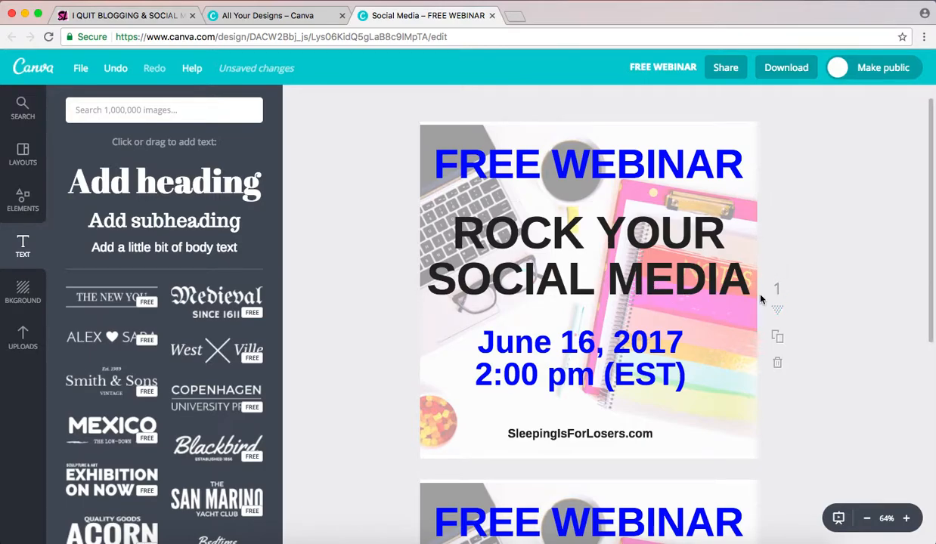
left_click(784, 68)
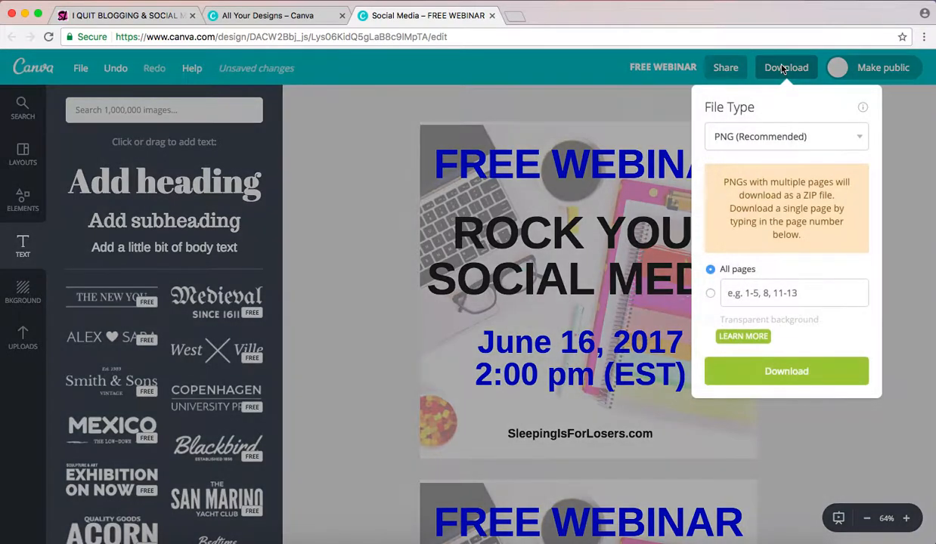
left_click(775, 136)
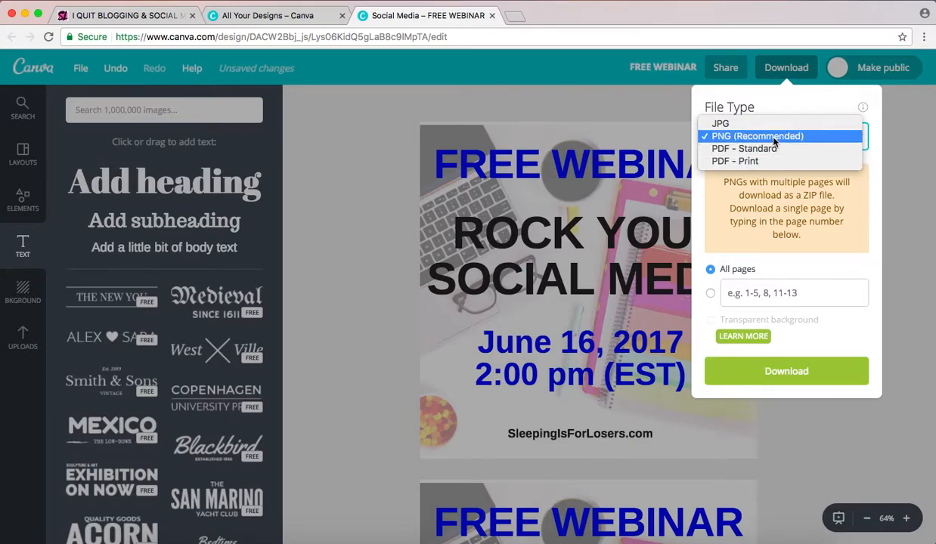
left_click(773, 140)
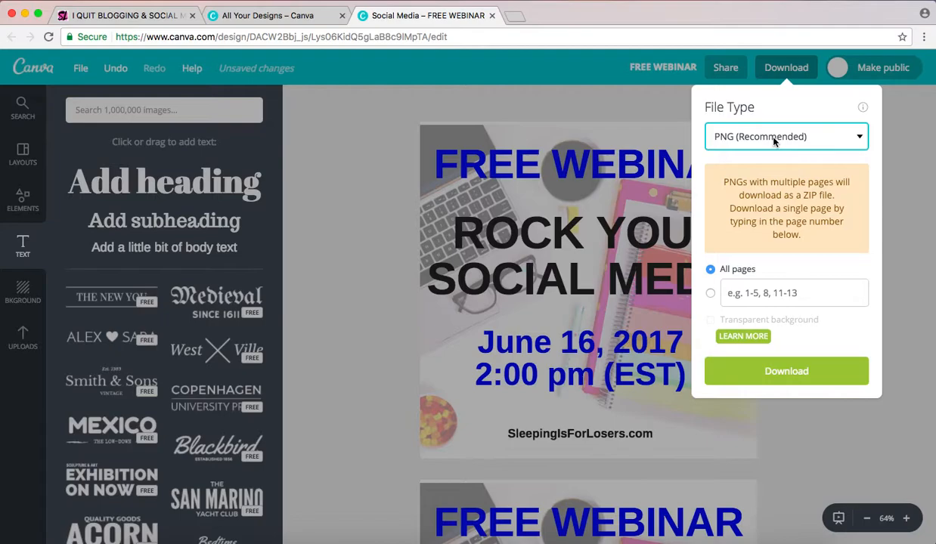
left_click(711, 295)
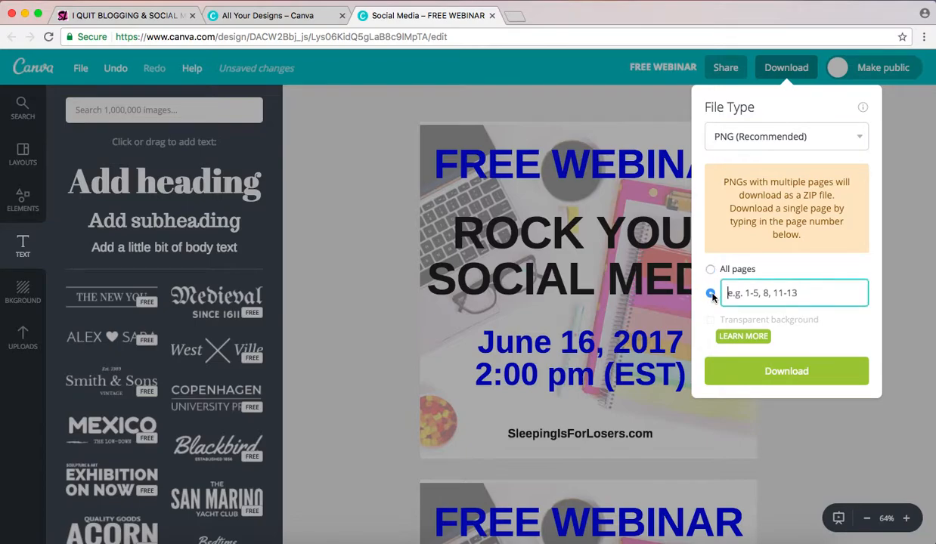
type("1")
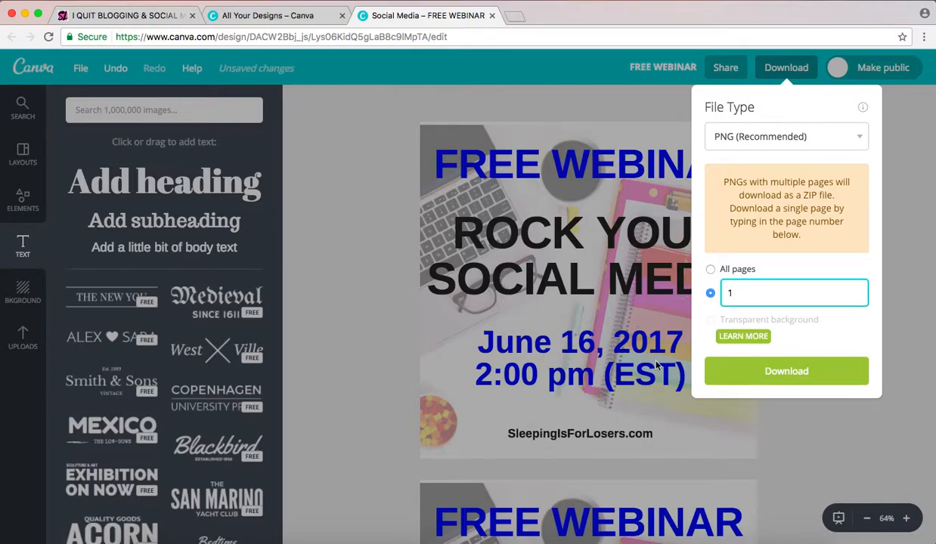
left_click(792, 384)
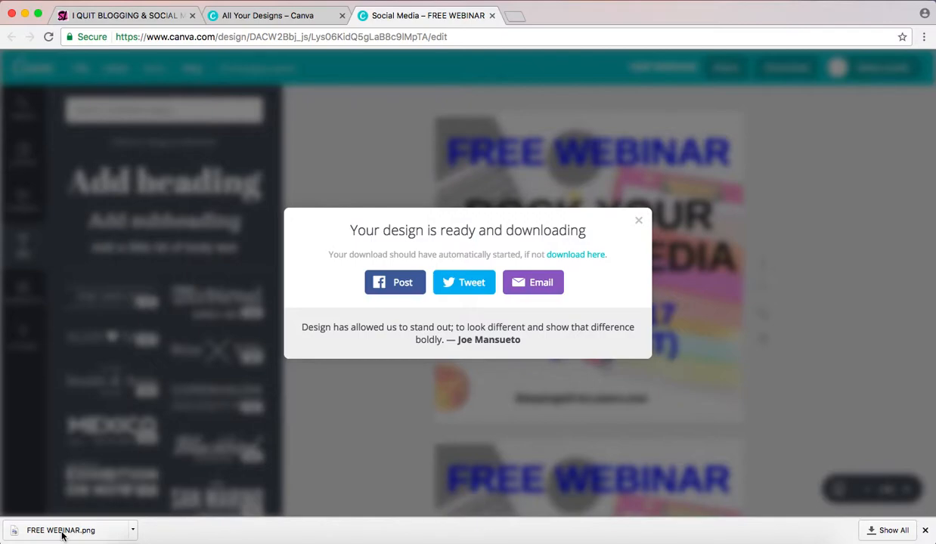
left_click(640, 223)
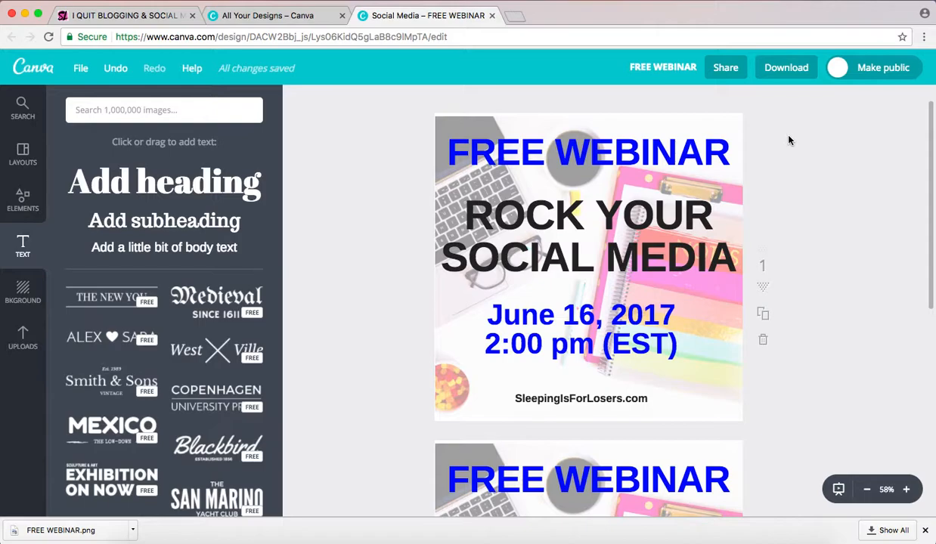
- Rename the design "WEBINAR GRAPHICS"
left_click(669, 71)
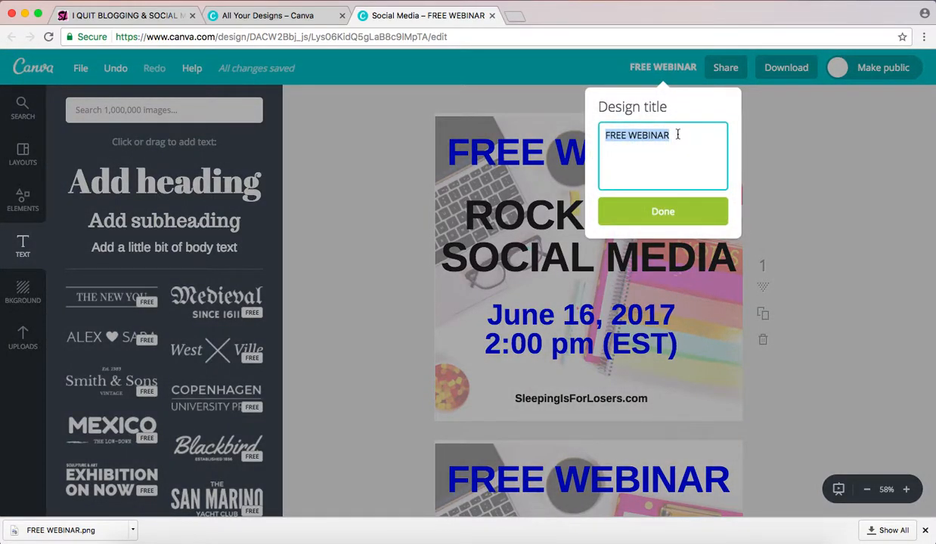
type("WEBINAR GRAPHICS")
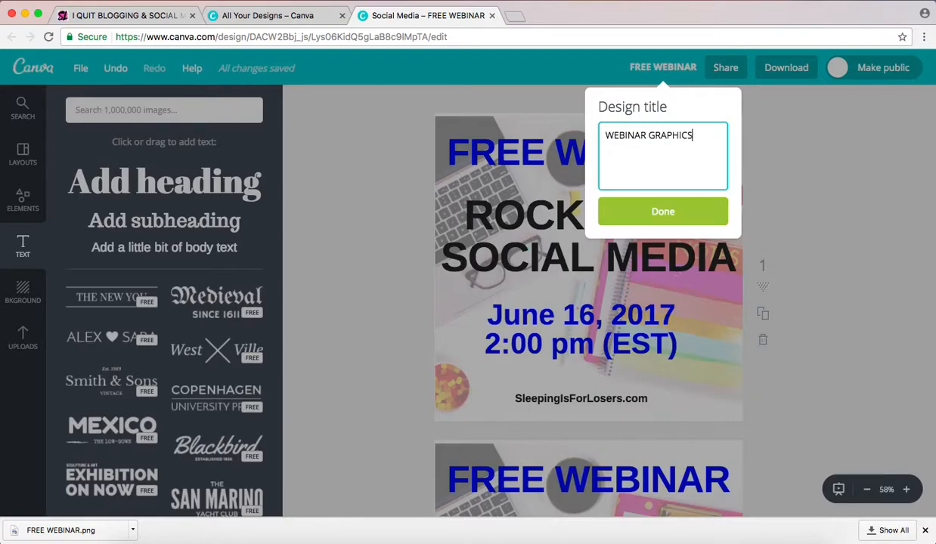
left_click(661, 212)
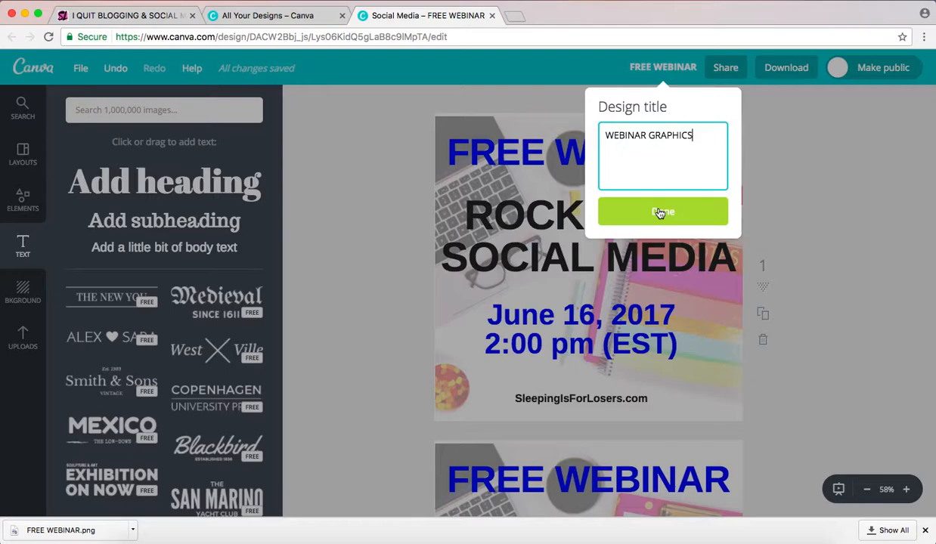
left_click(659, 213)
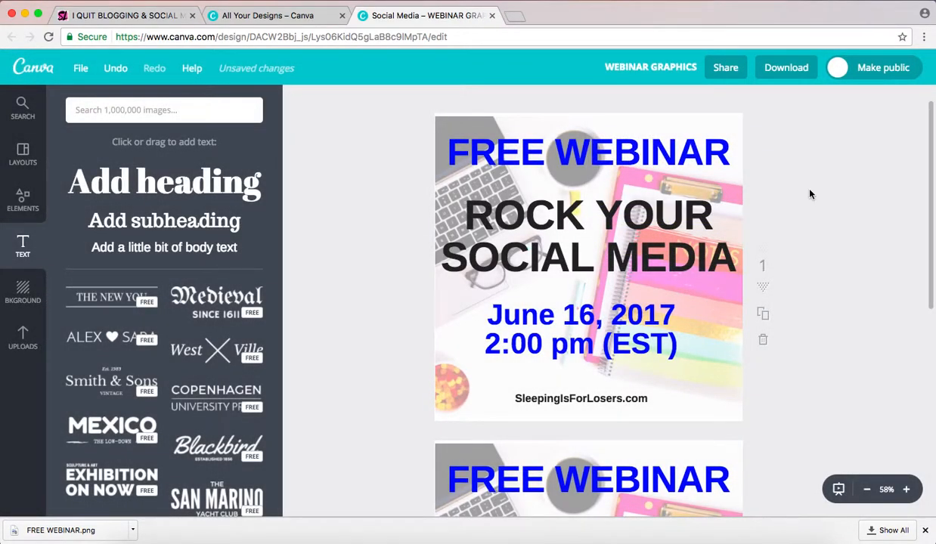